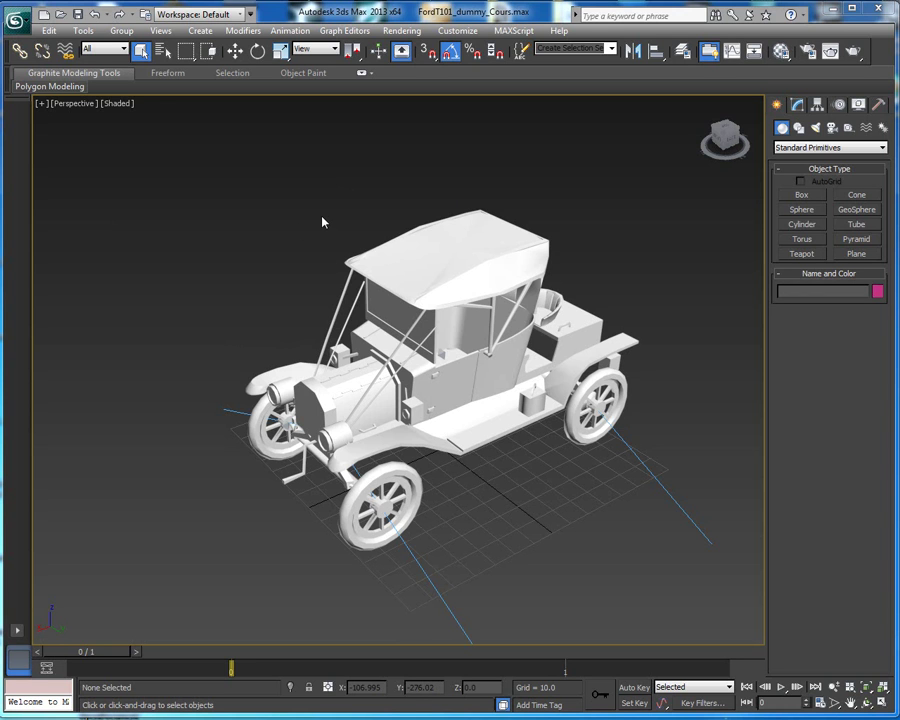
Render the perspective view of the car to preview its materials, and close the rendered image
click(459, 246)
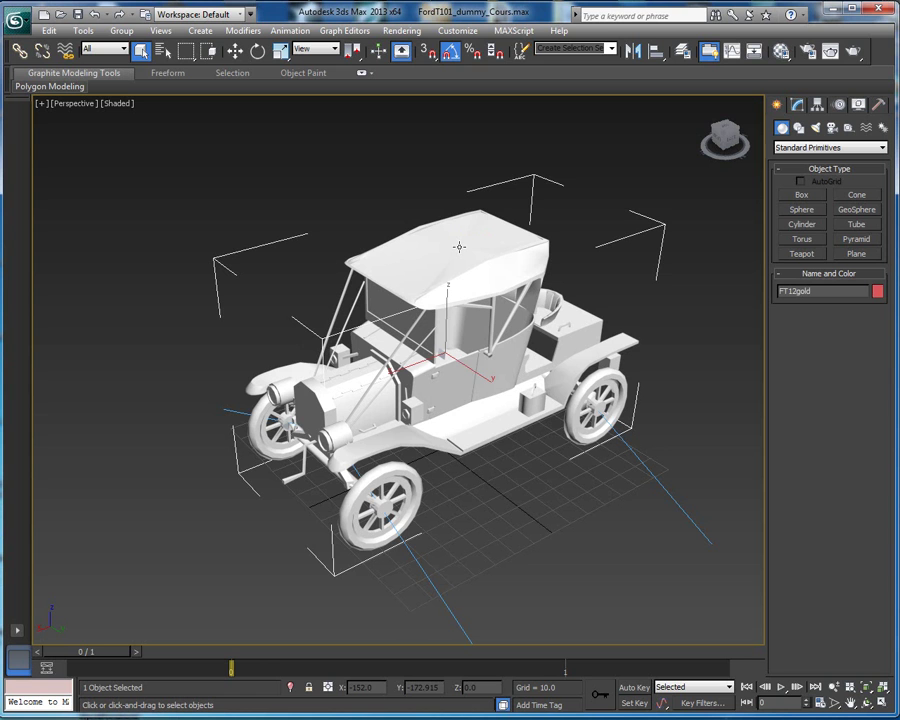
click(637, 206)
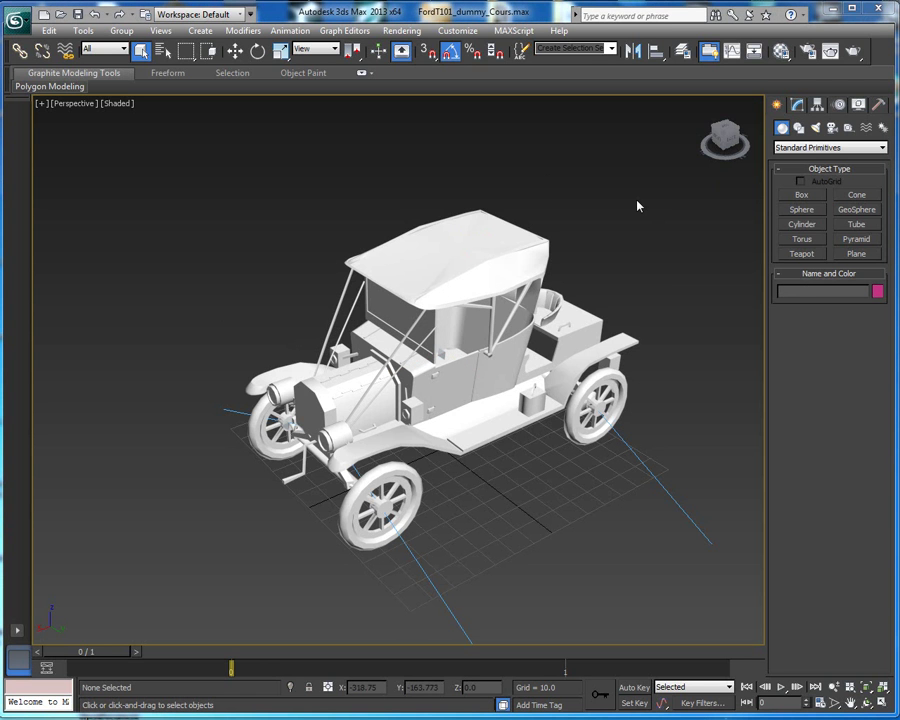
click(849, 58)
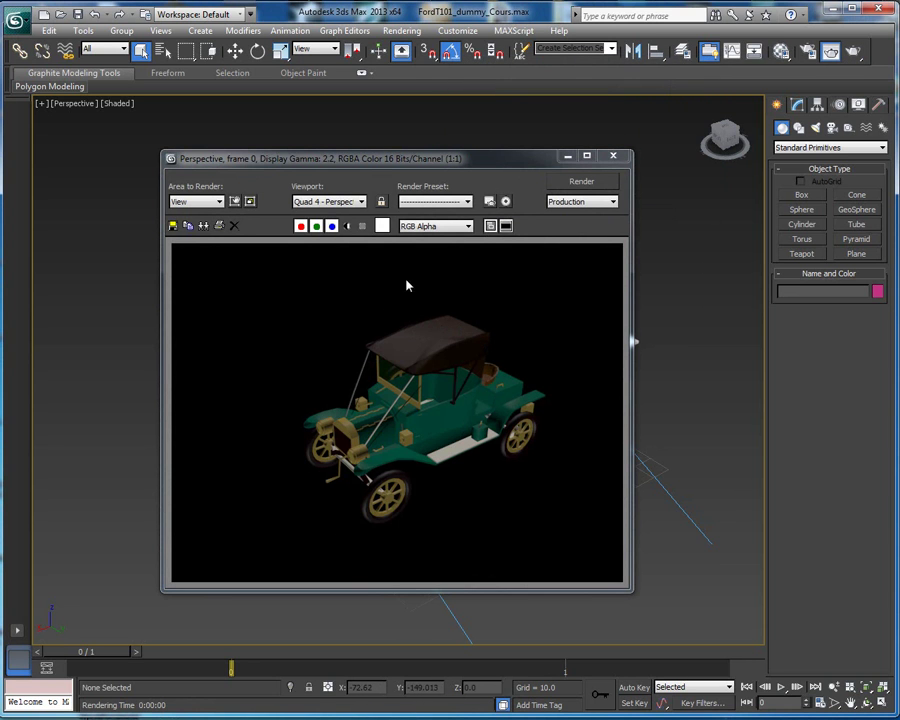
click(613, 156)
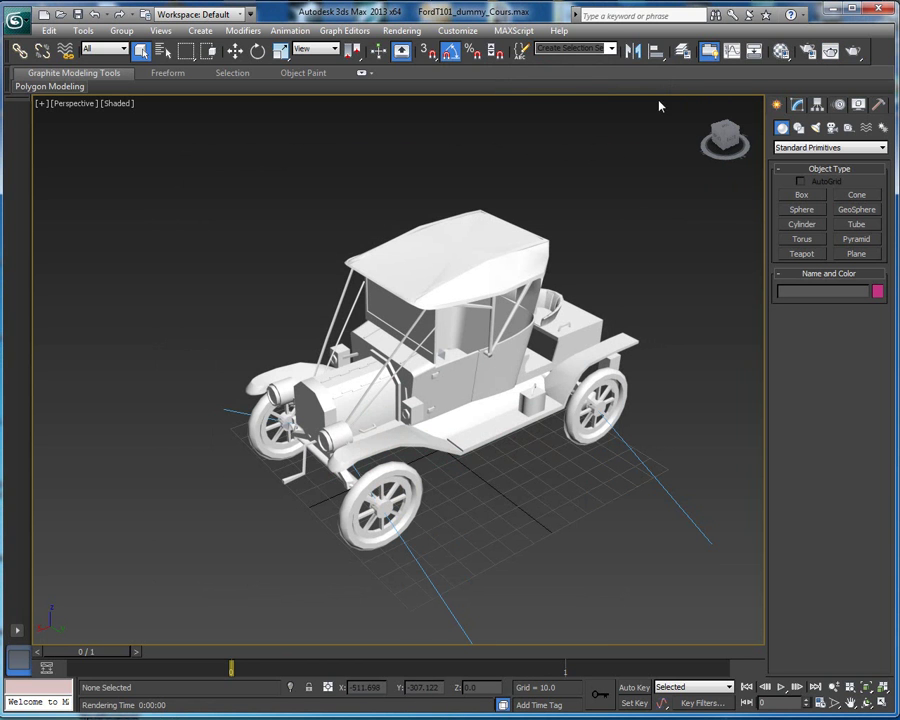
Sample the car's multi/sub-object material into the empty slot beside the multicoloured sample, and close the Material Editor
click(781, 52)
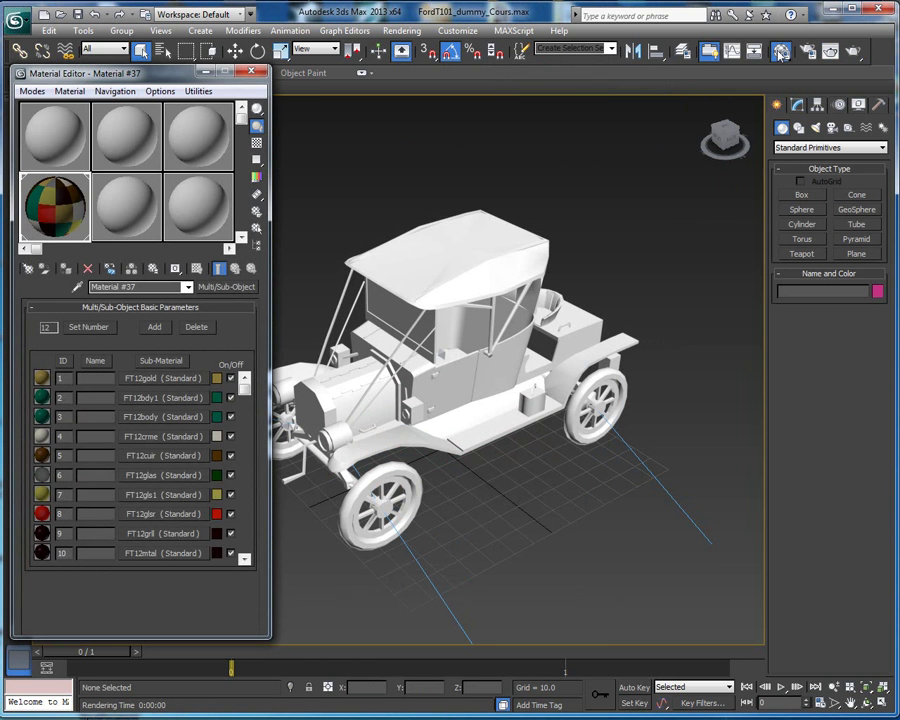
click(137, 209)
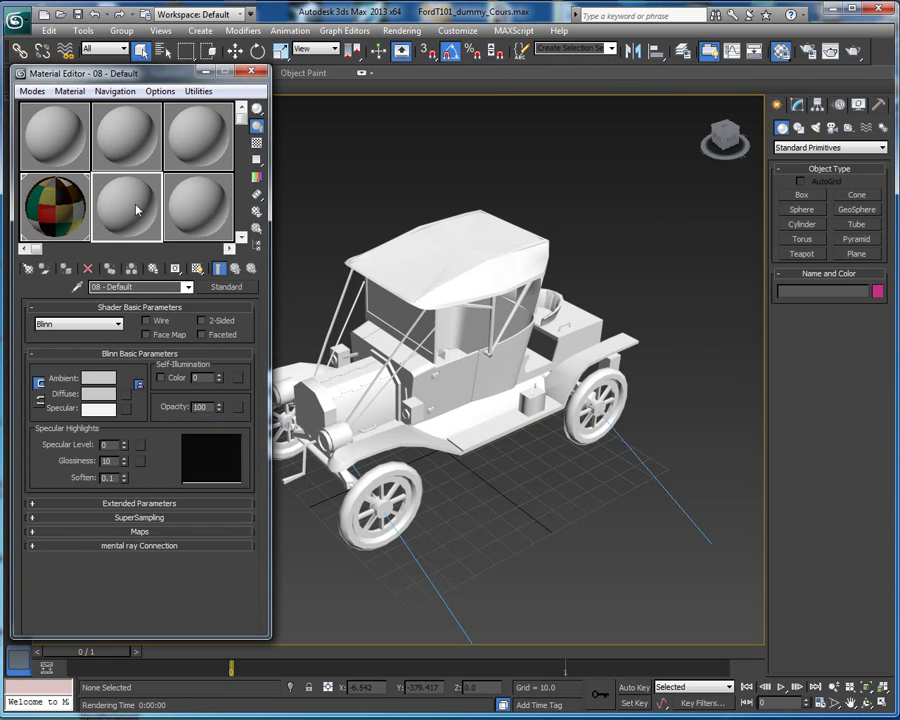
click(78, 288)
click(412, 253)
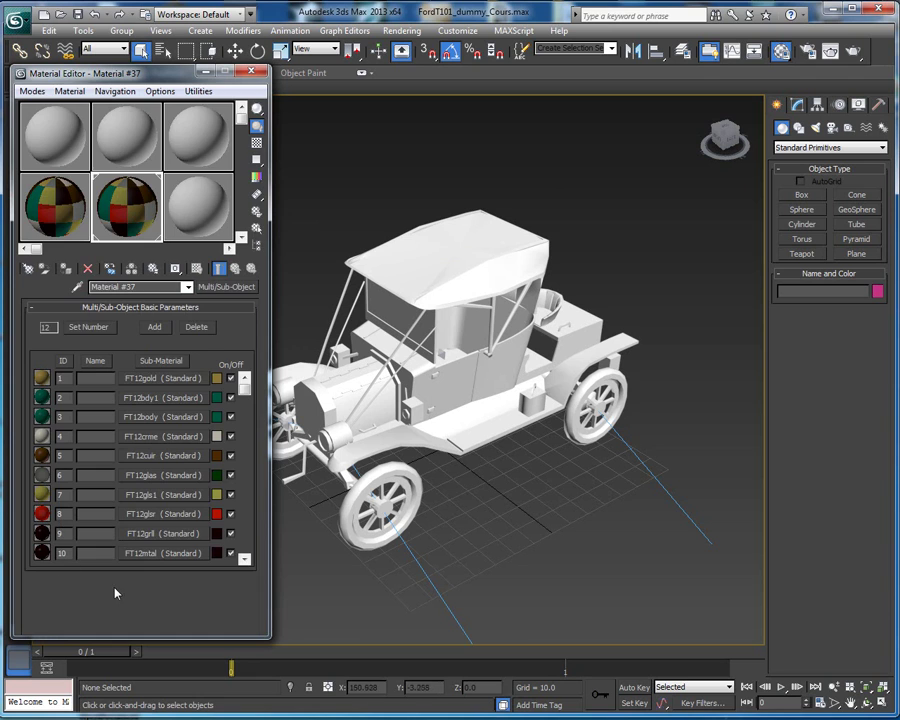
key(m)
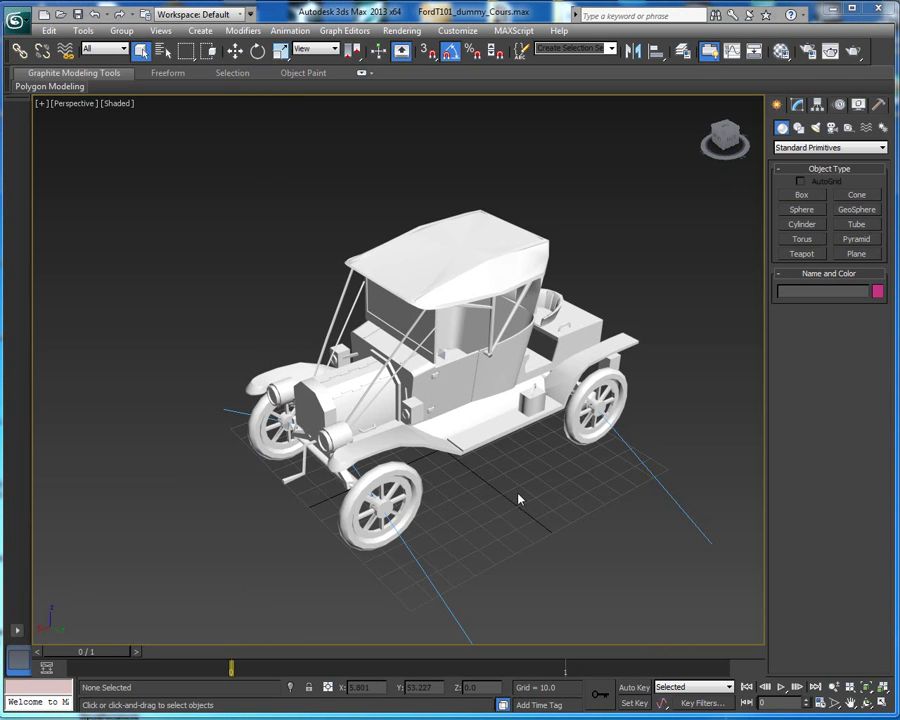
Hide the car mesh so that only the bones remain in the perspective view
click(471, 260)
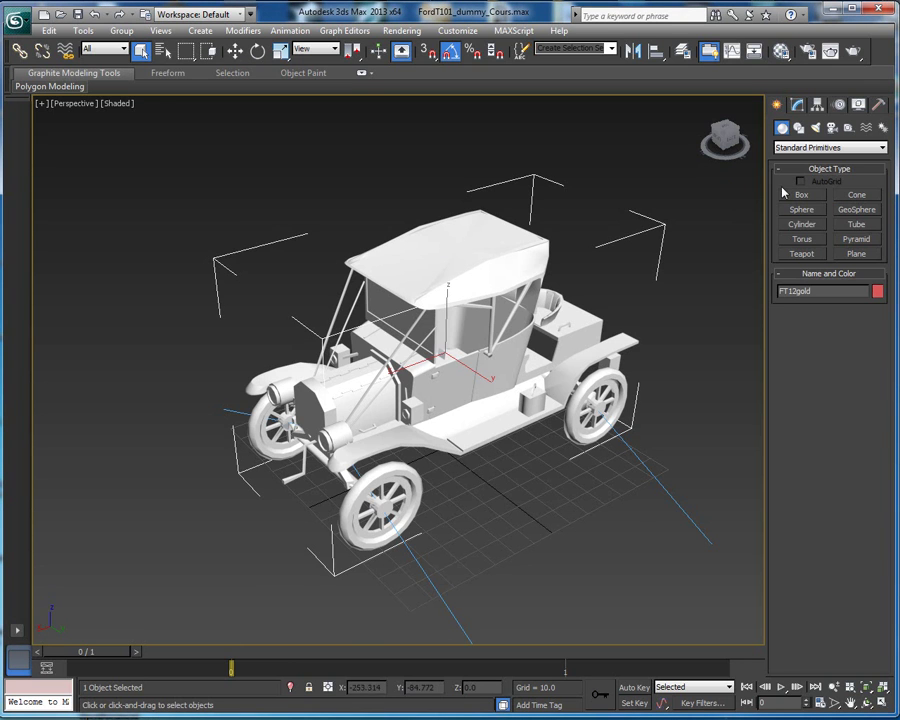
click(860, 106)
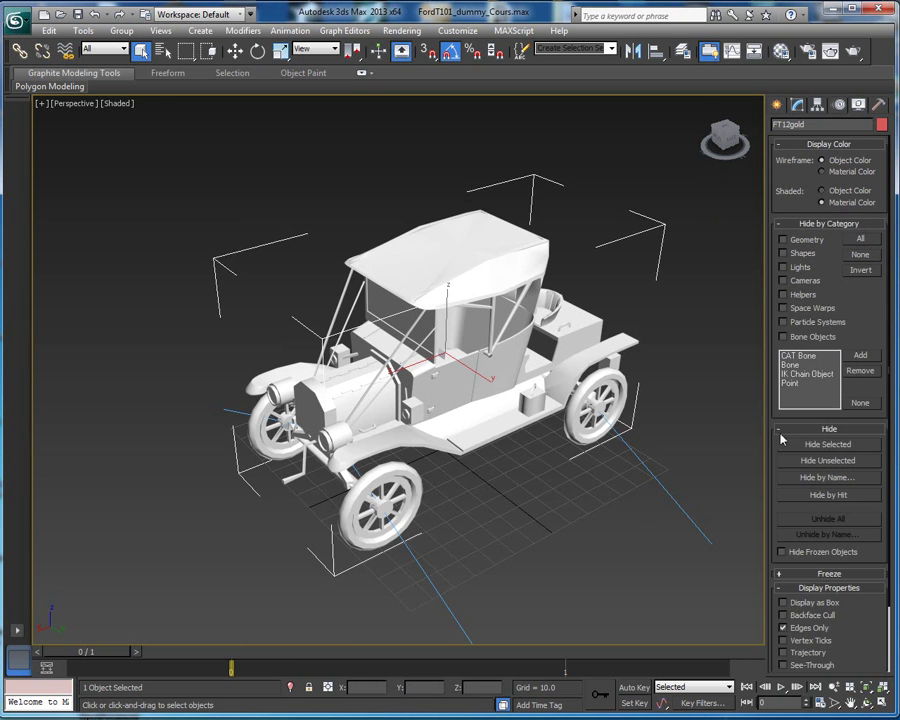
click(828, 445)
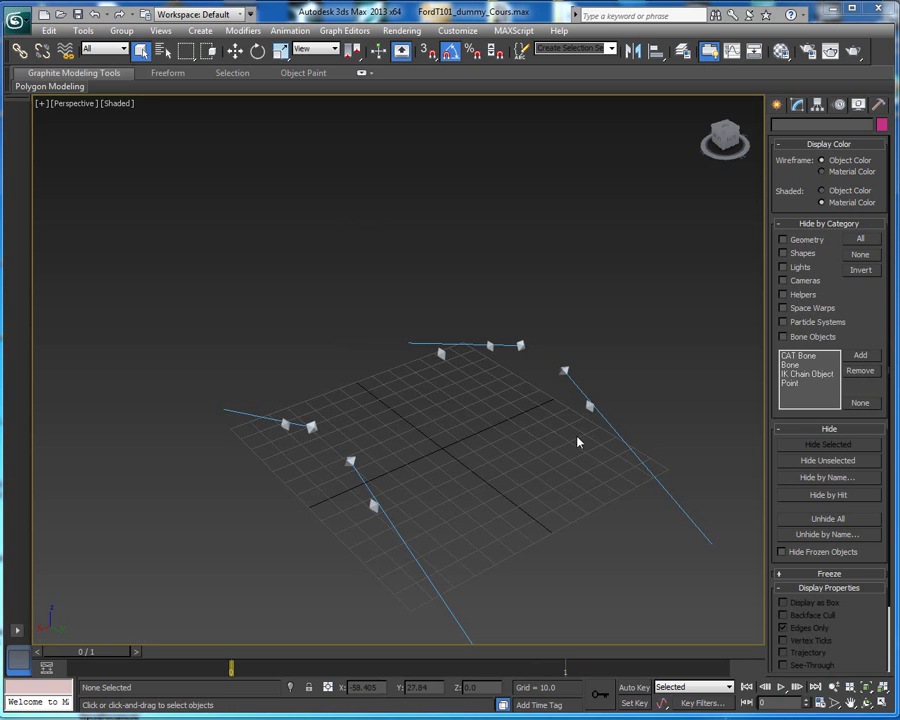
Inspect the front left tire bone, the rear left wheel bone and the central root bone by selecting each one
click(372, 505)
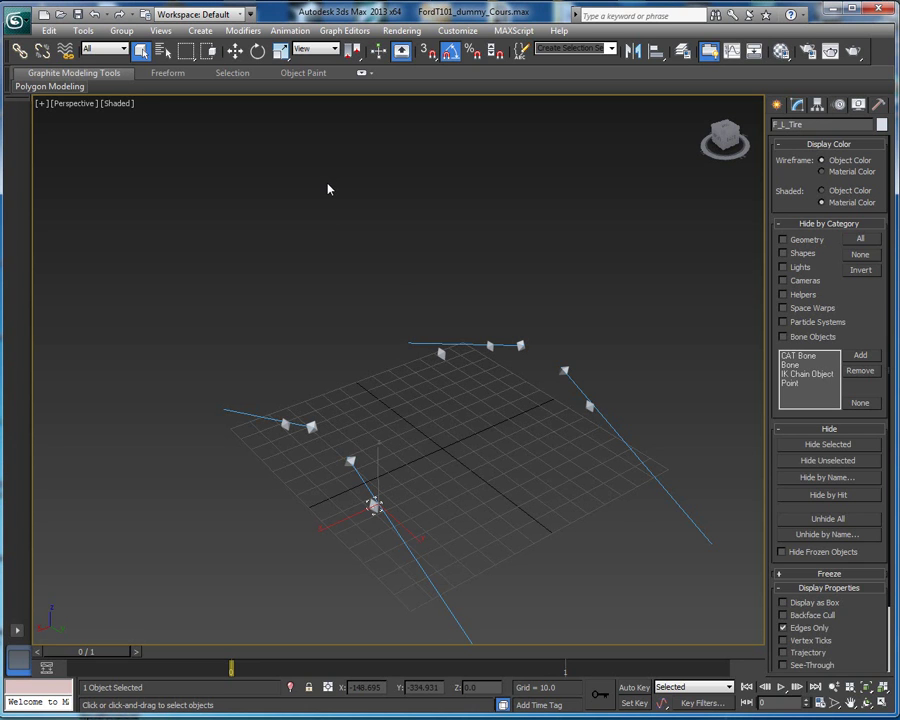
click(589, 406)
click(594, 235)
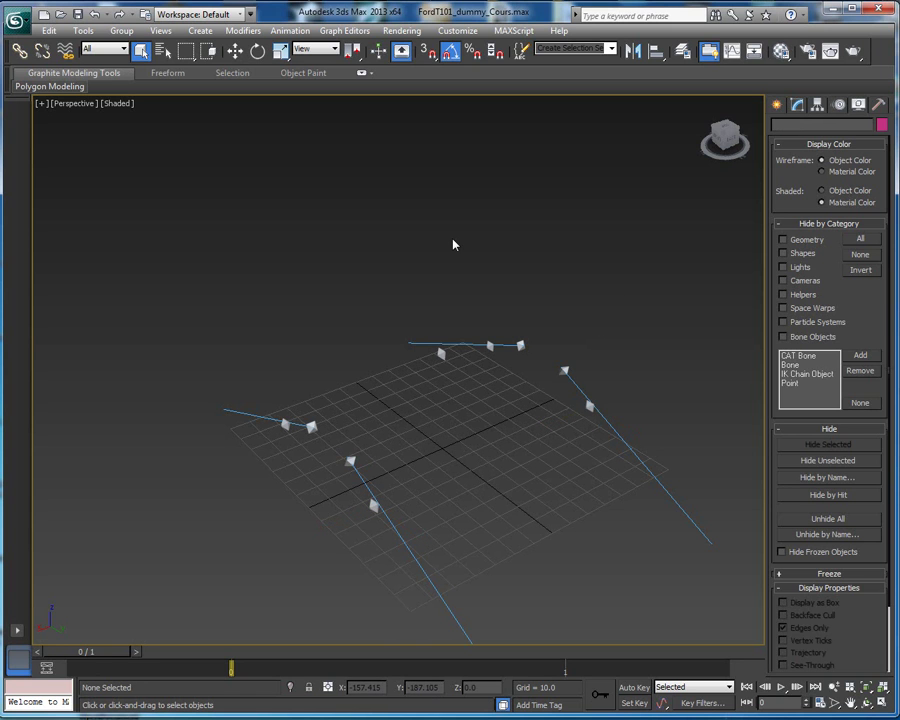
click(442, 353)
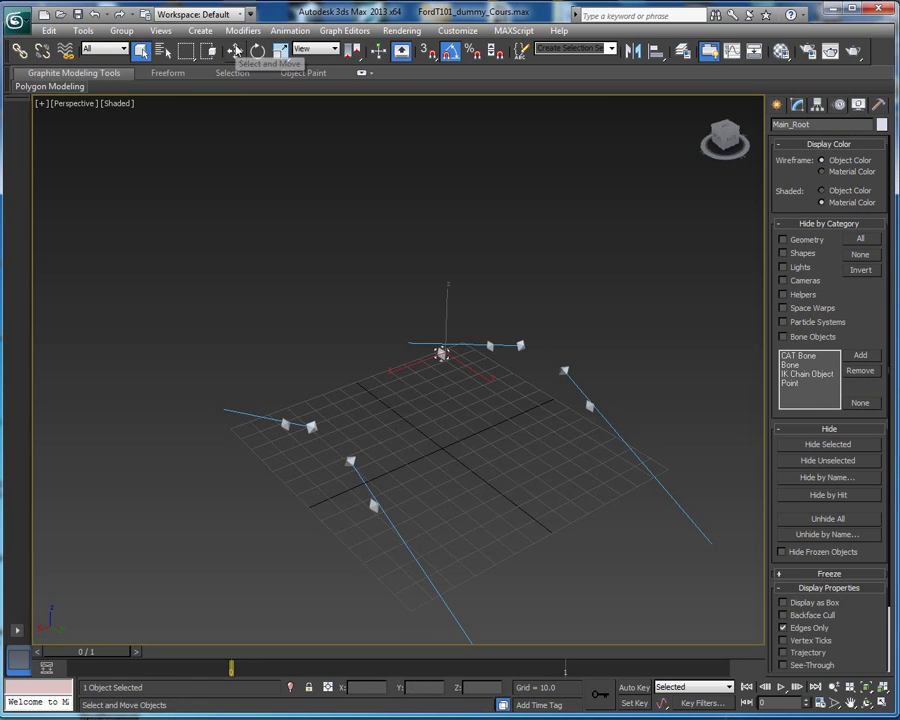
click(234, 51)
mouse_move(447, 305)
mouse_down()
mouse_move(447, 162)
mouse_move(444, 322)
mouse_move(446, 199)
mouse_move(442, 310)
mouse_move(444, 253)
mouse_move(444, 301)
mouse_up()
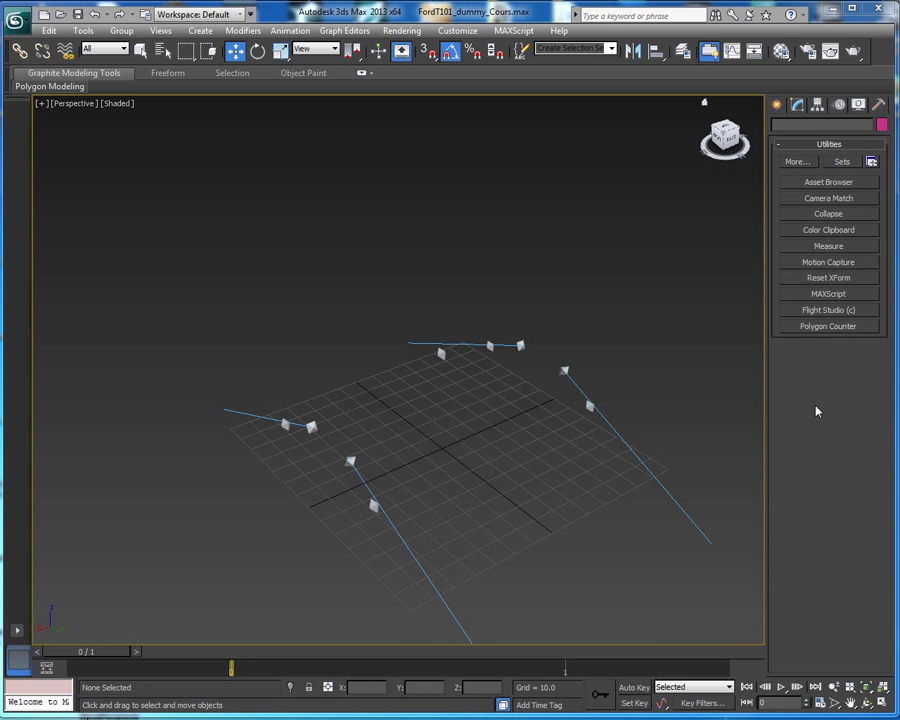
Create one short bone with its end nub on an empty area of the ground grid
click(778, 105)
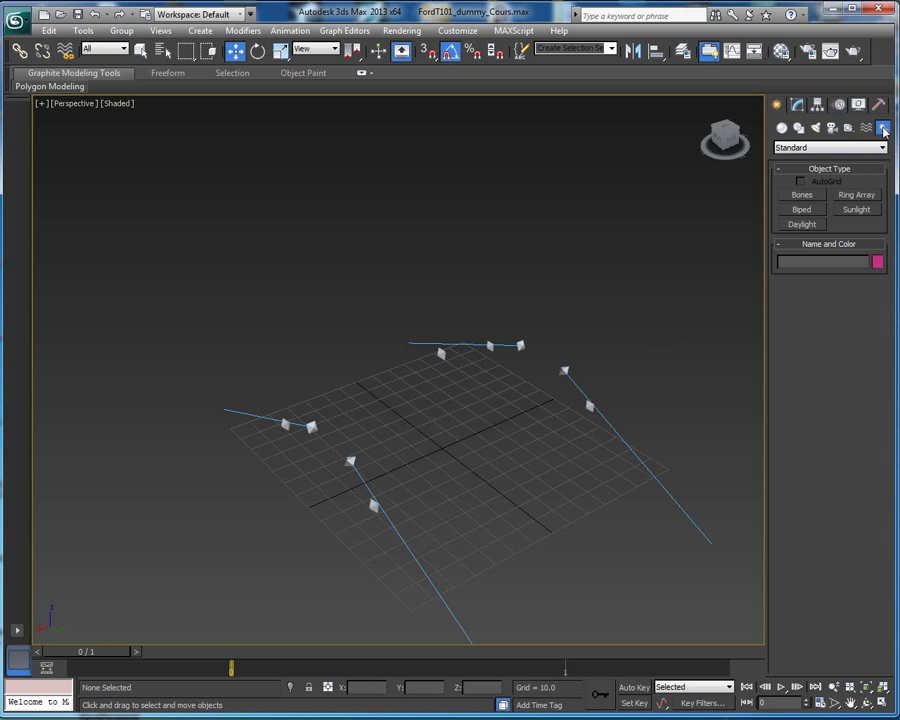
click(802, 197)
click(533, 514)
click(500, 530)
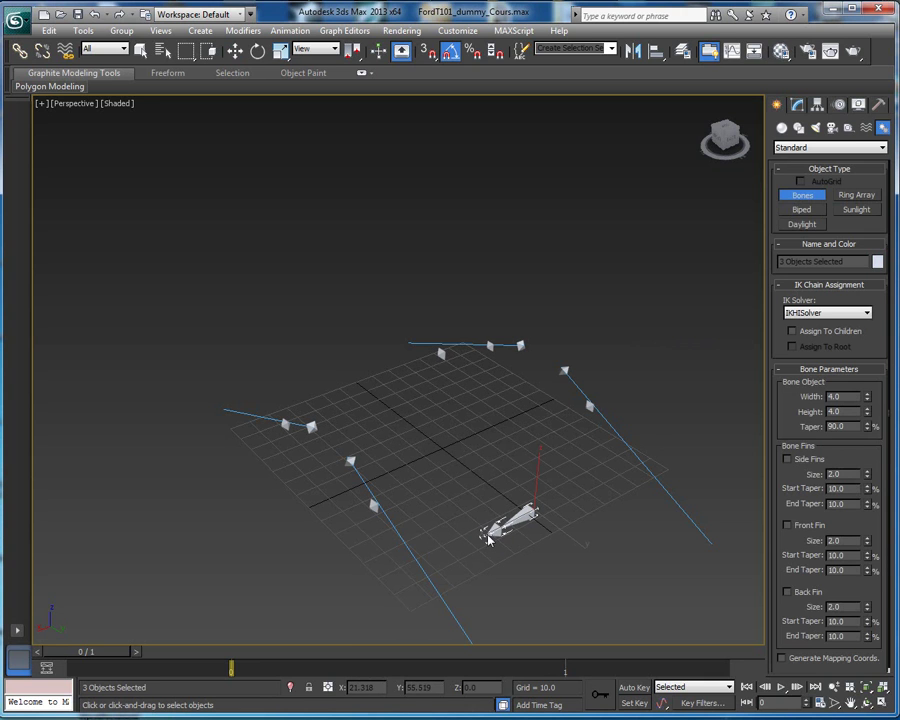
right_click(489, 538)
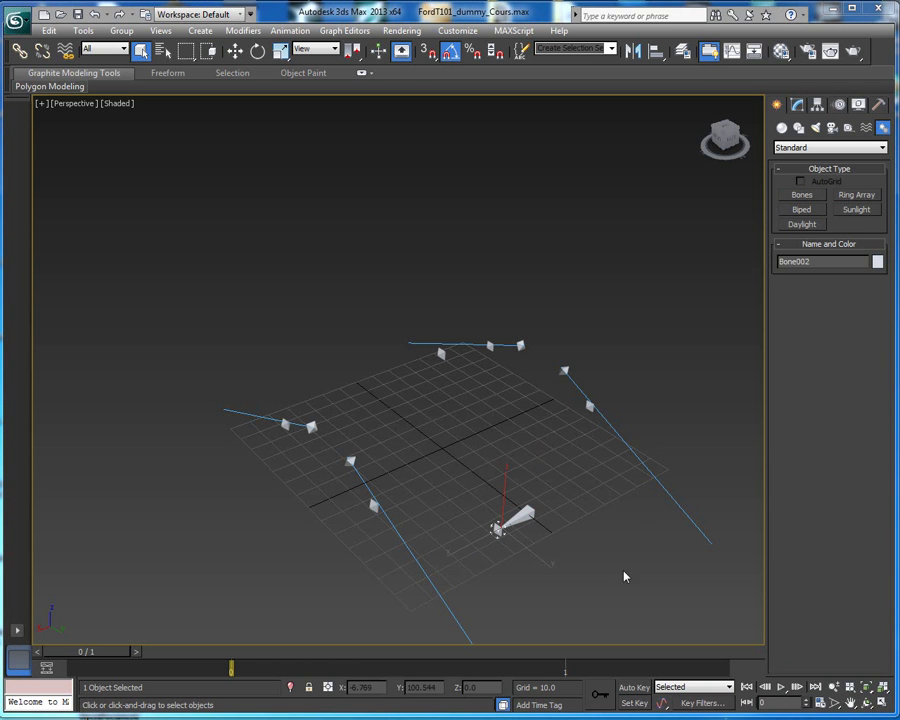
Delete the long bone just drawn on the grid together with its leftover end nub
click(527, 514)
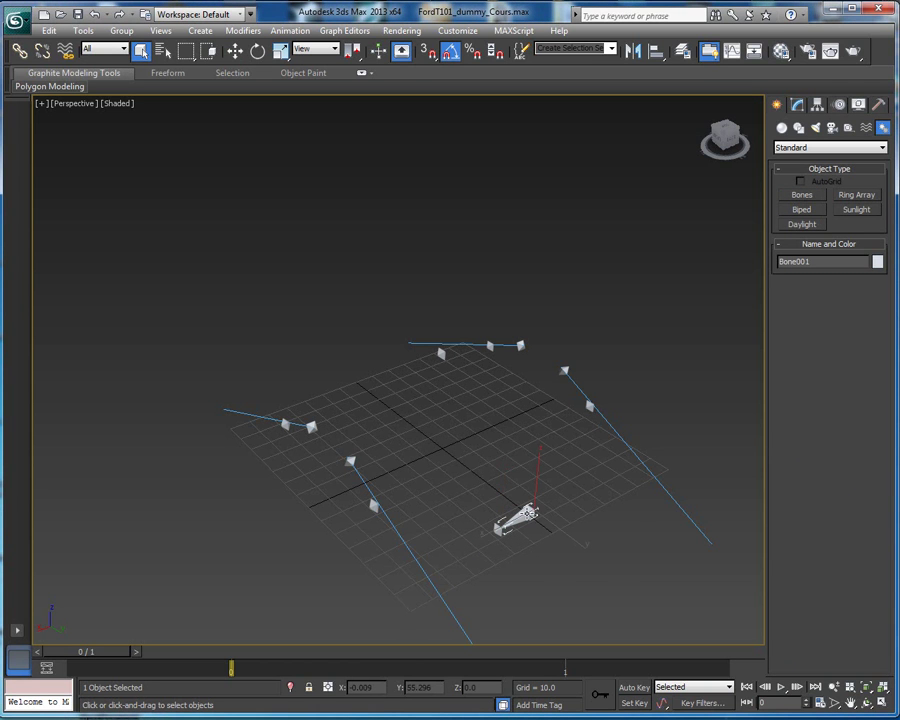
key(Delete)
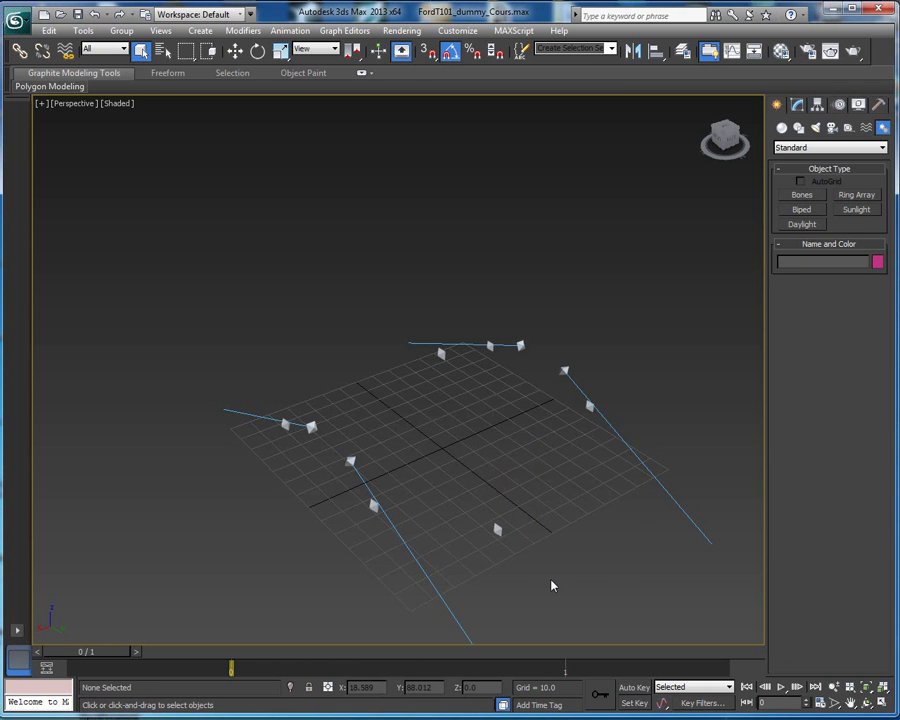
key(w)
click(499, 528)
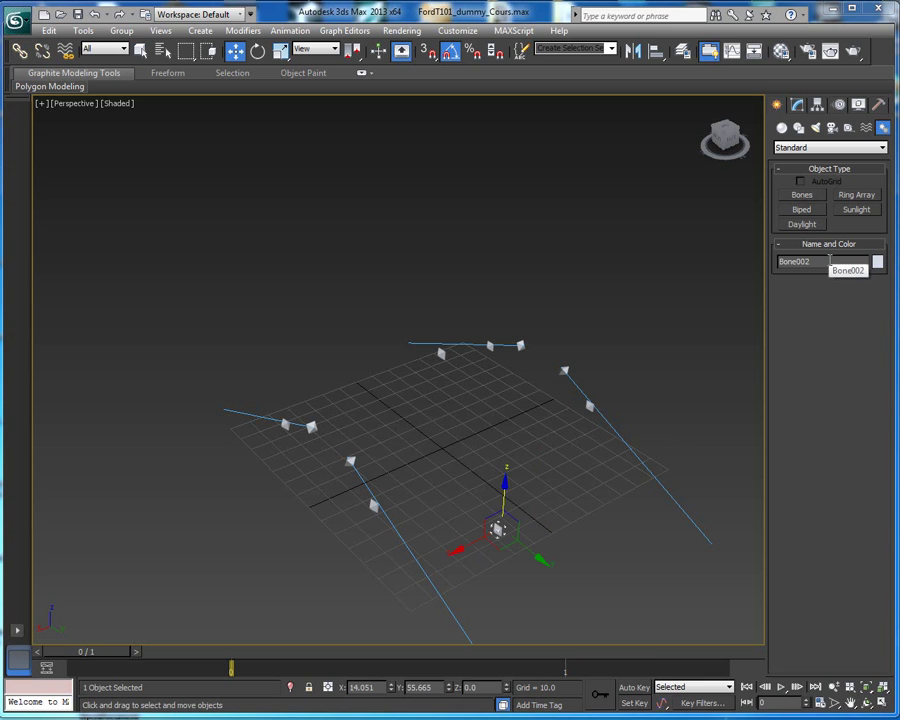
drag(829, 261, 751, 262)
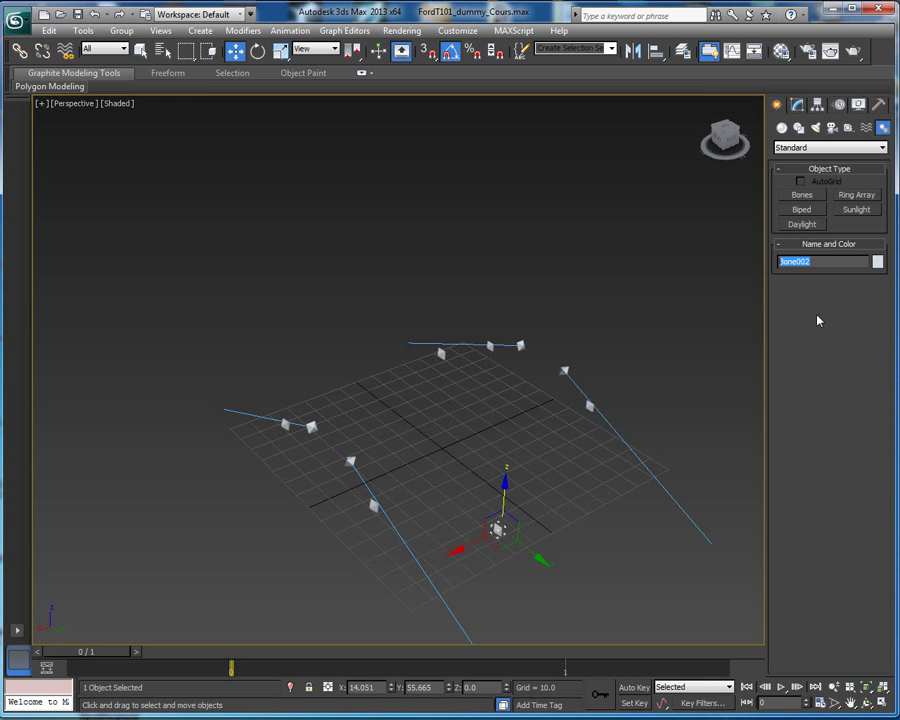
key(Delete)
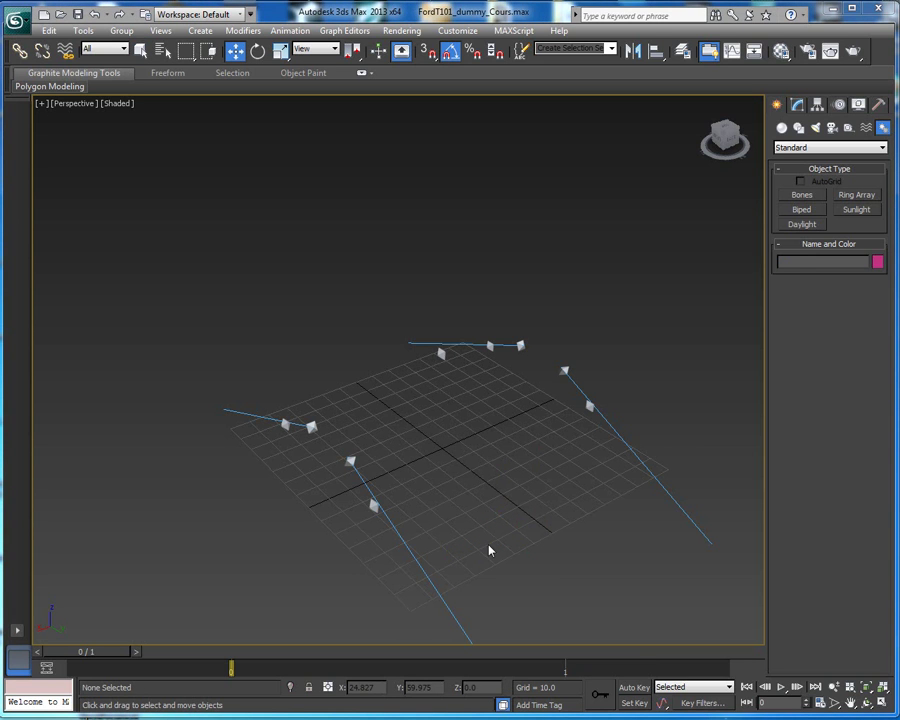
Unhide all hidden objects, display the perspective view in wireframe around the front wheels, and clear the selection
click(374, 505)
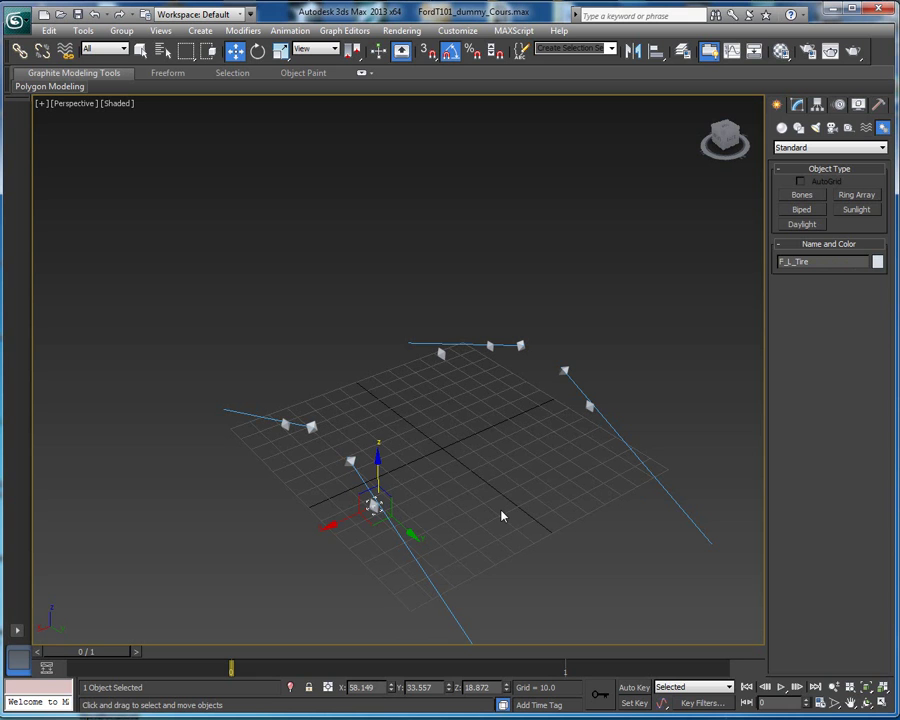
click(858, 104)
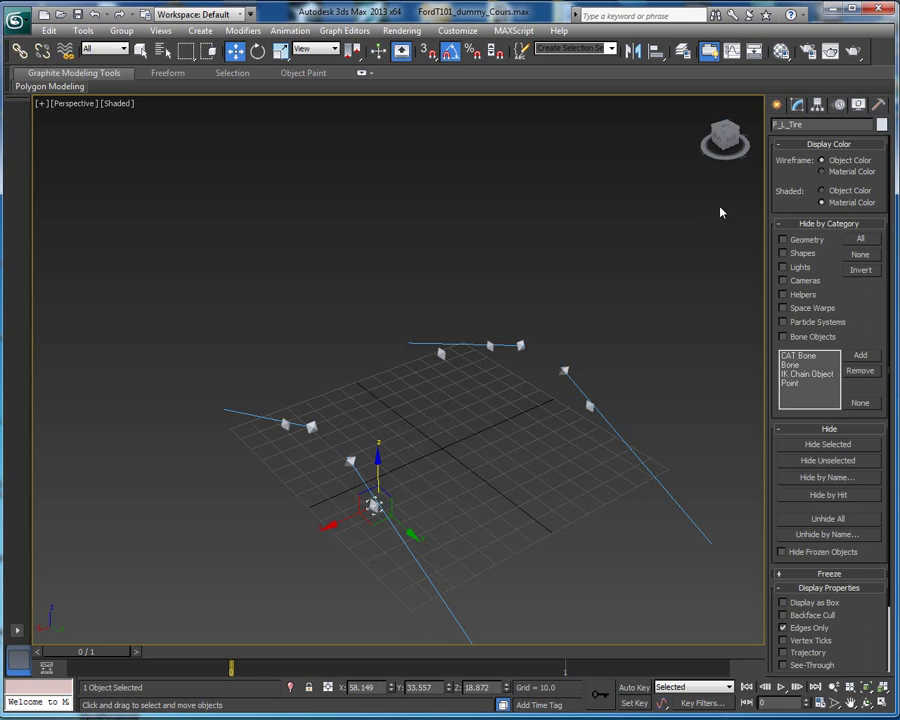
click(828, 518)
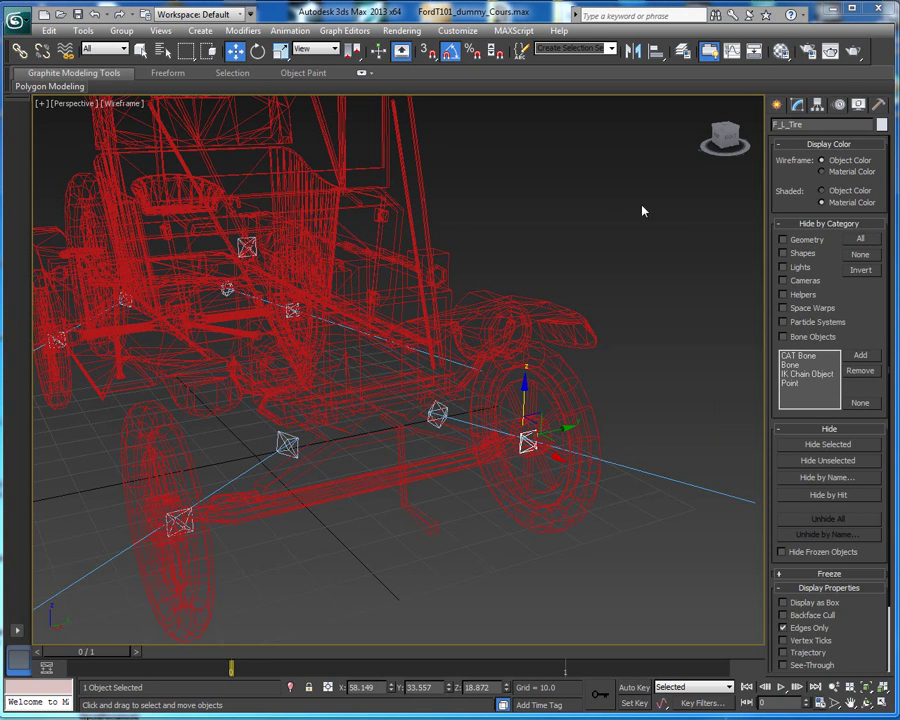
click(477, 210)
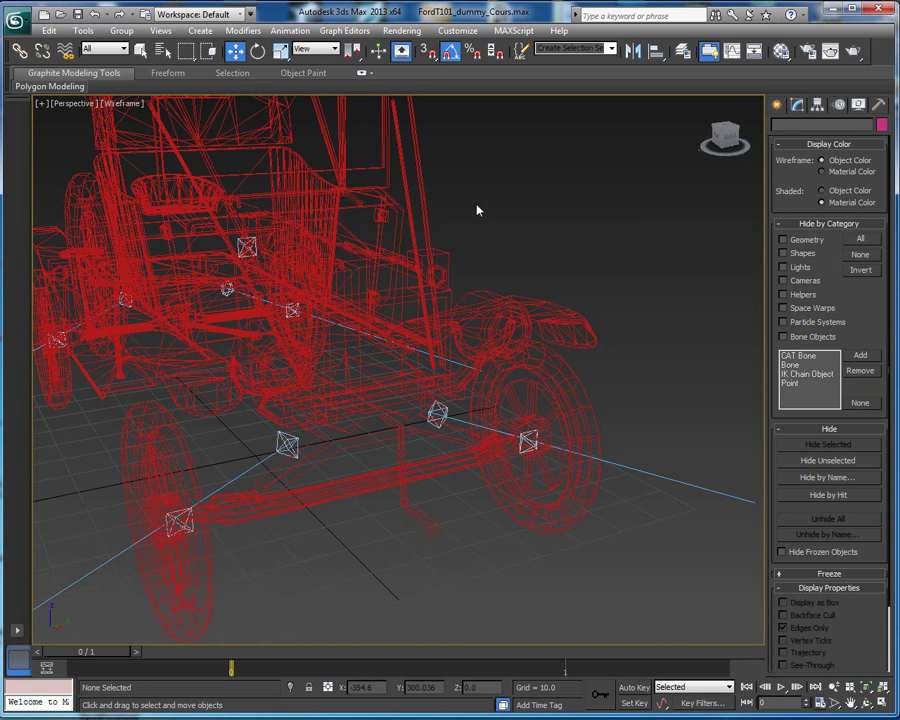
Check the names of the four tire bones one after another in the top view
key(t)
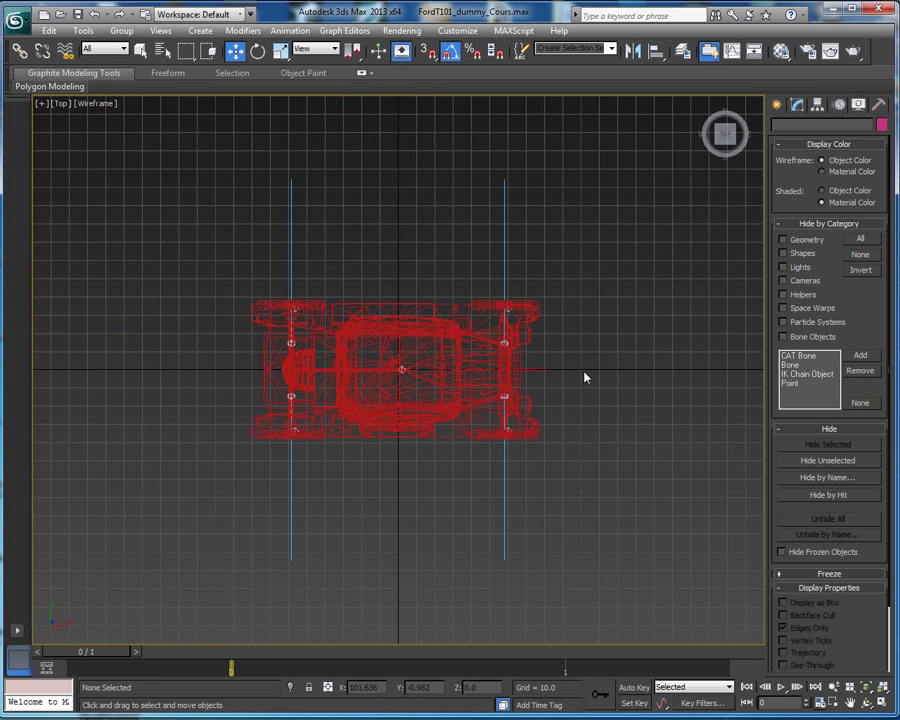
key(z)
scroll(618, 392, up, 2)
click(618, 492)
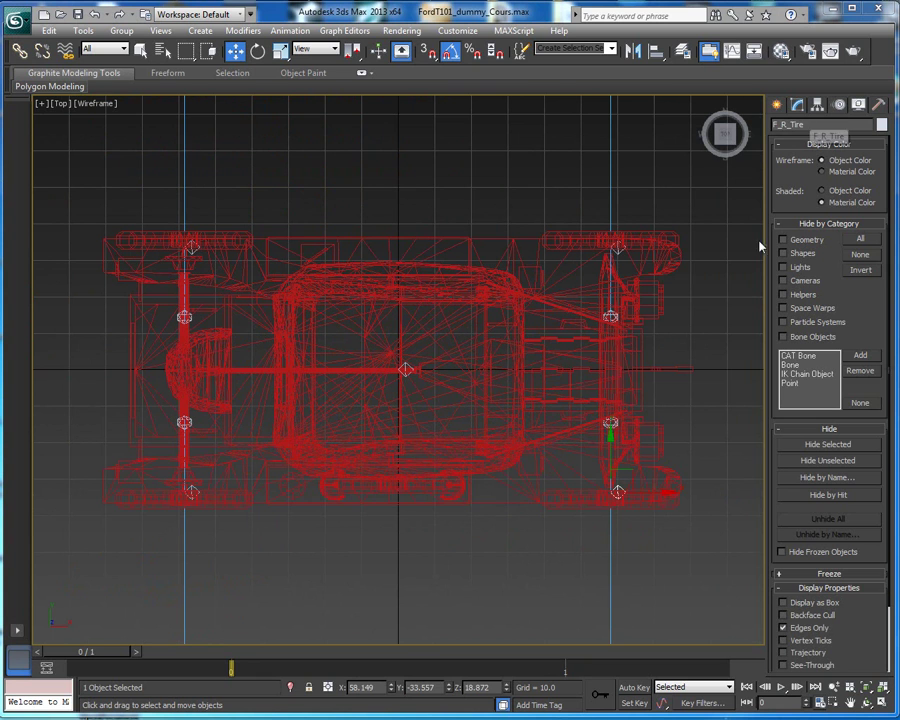
click(620, 254)
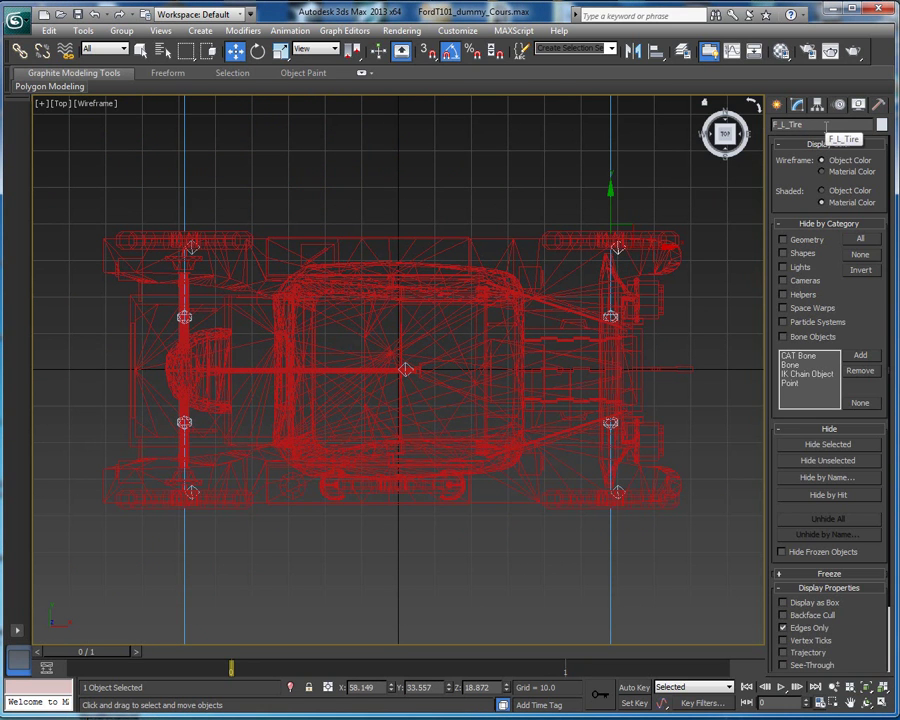
click(193, 486)
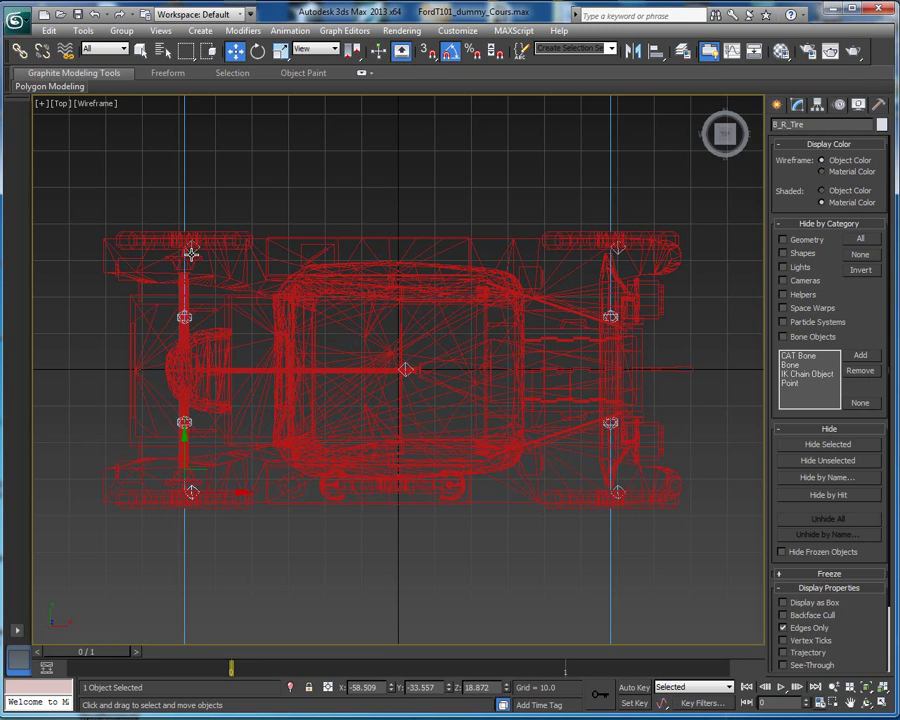
click(191, 252)
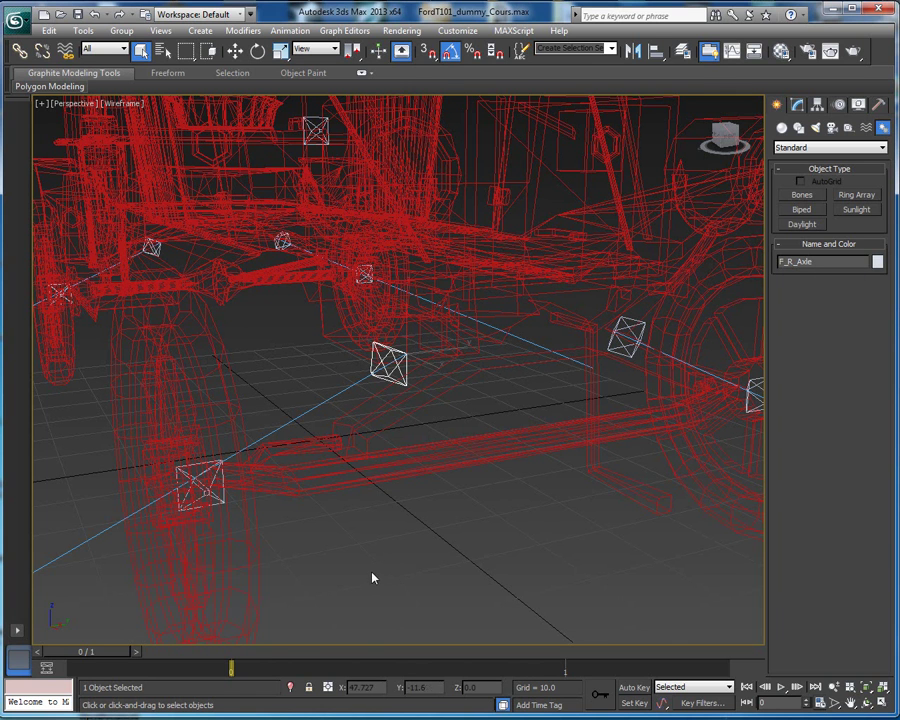
Examine the placement of the front right axle and tire bones in the perspective, top and front views
click(218, 460)
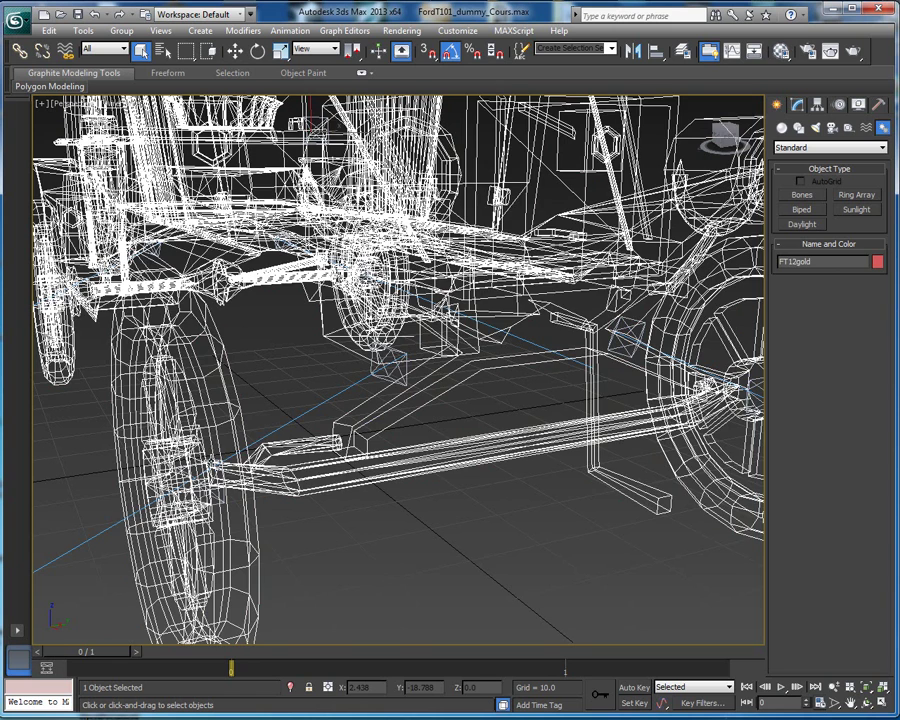
click(215, 463)
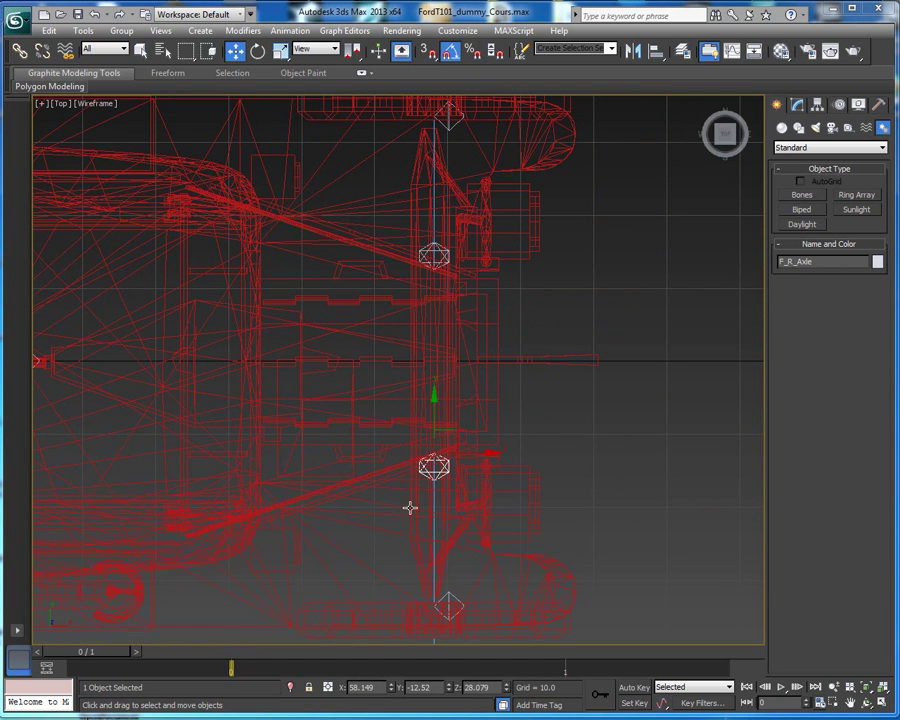
click(627, 441)
key(f)
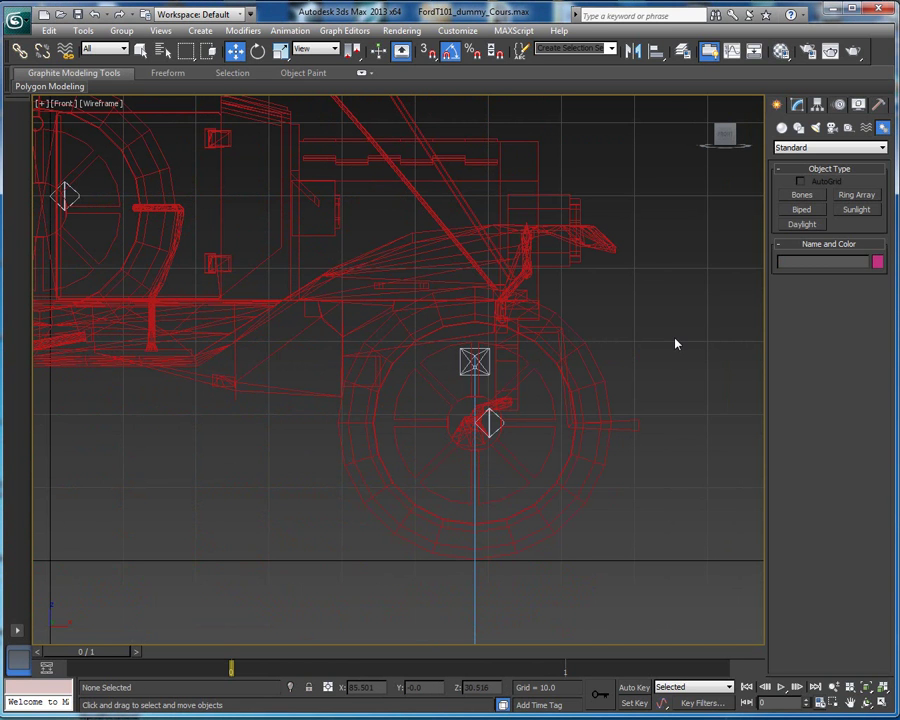
Check the names of the front right tire bone and the axle bones one after another in the top view
click(458, 366)
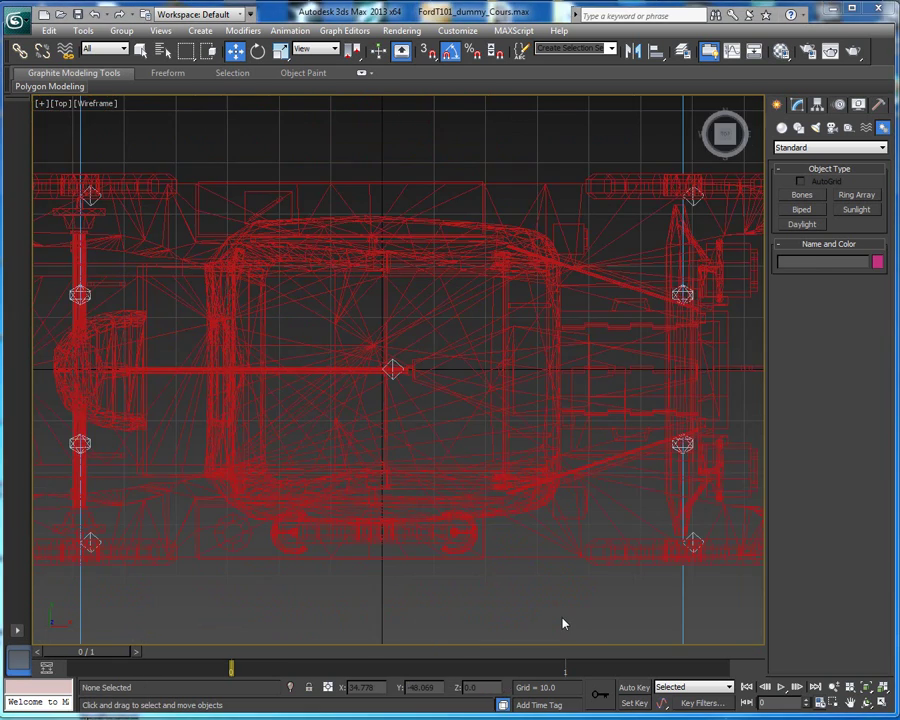
click(693, 538)
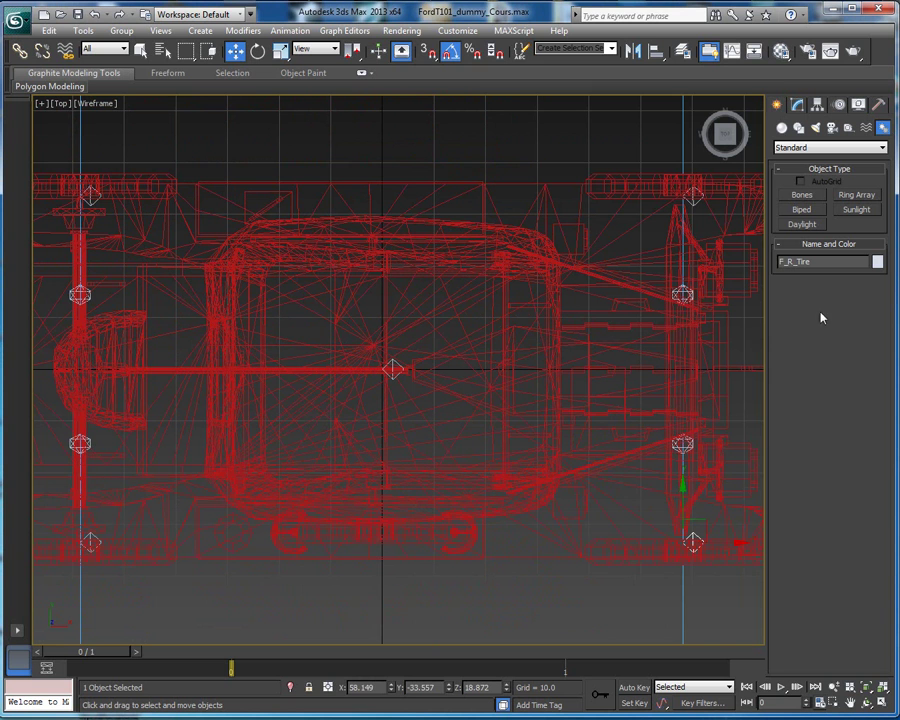
click(681, 444)
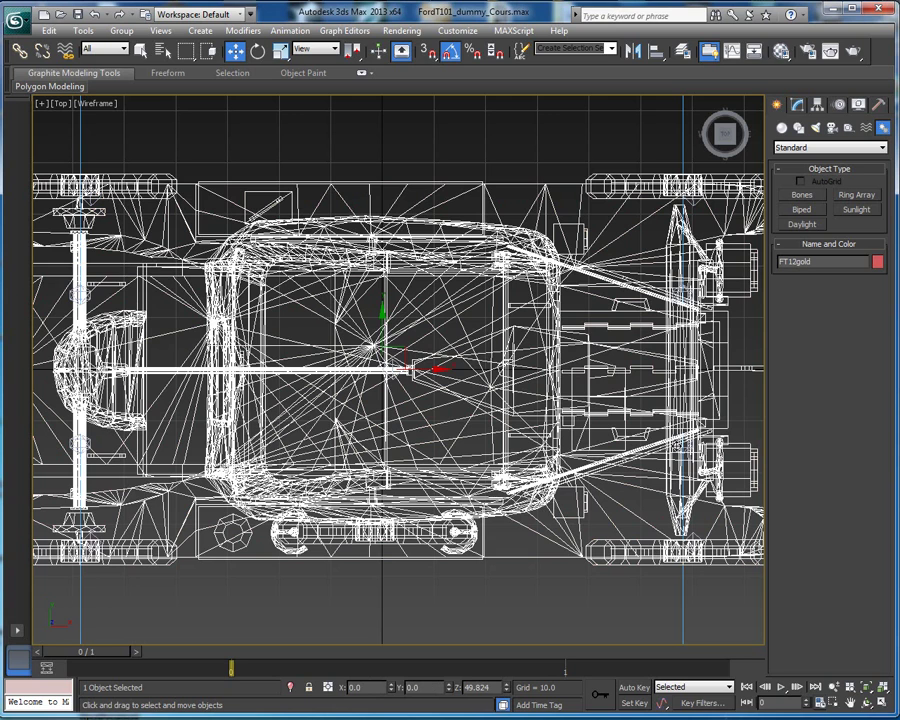
click(681, 444)
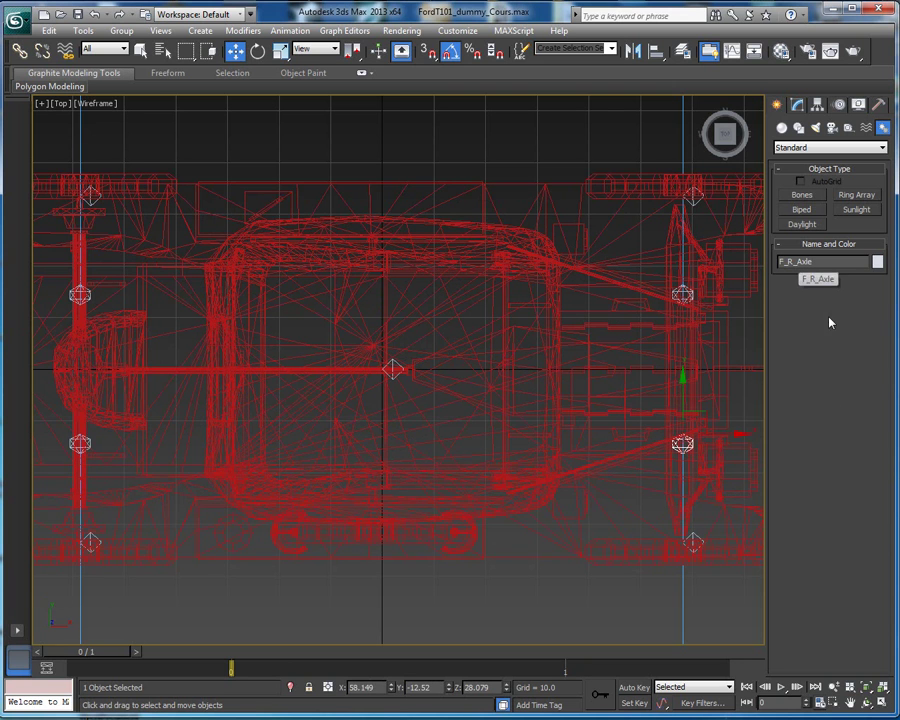
click(681, 293)
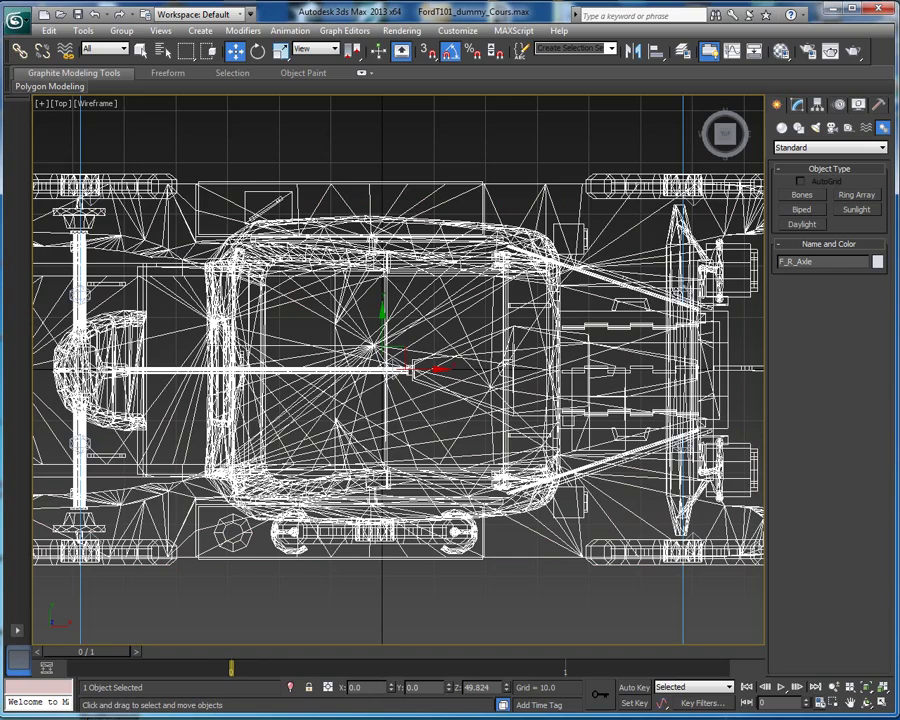
click(682, 294)
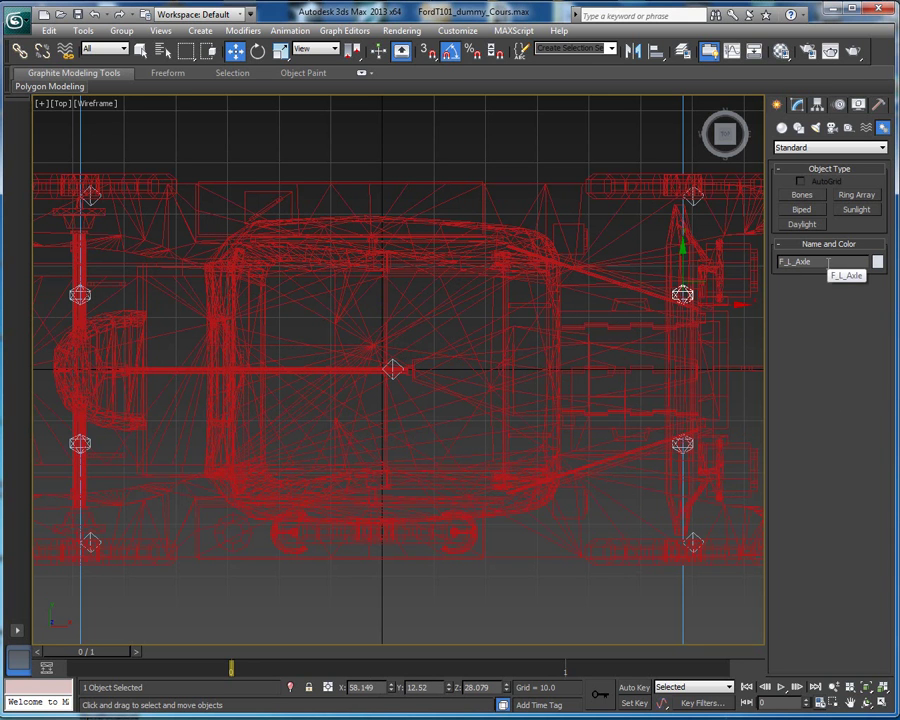
click(84, 296)
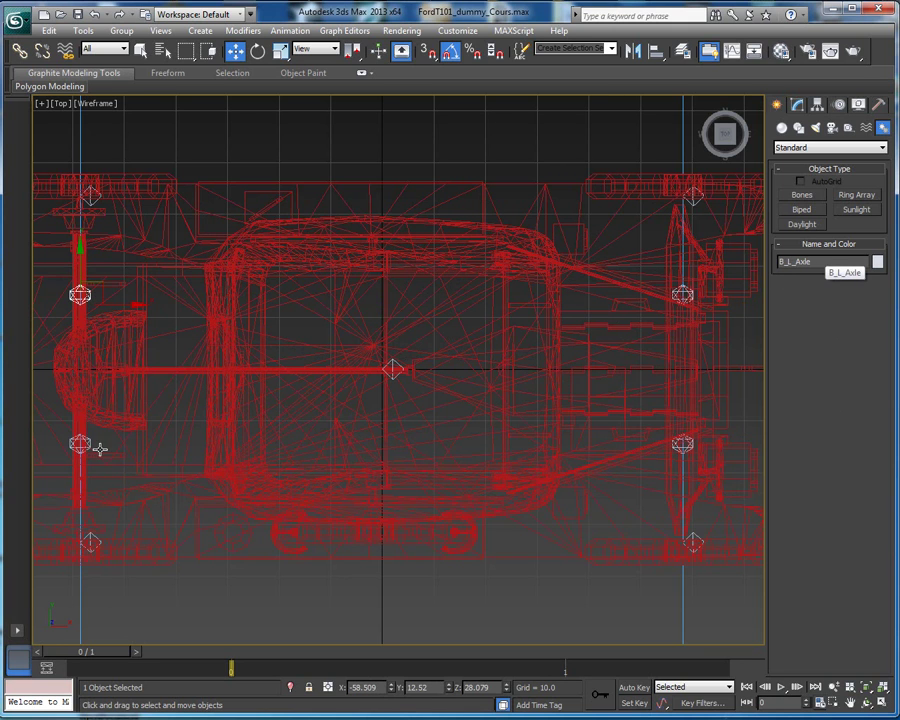
click(62, 308)
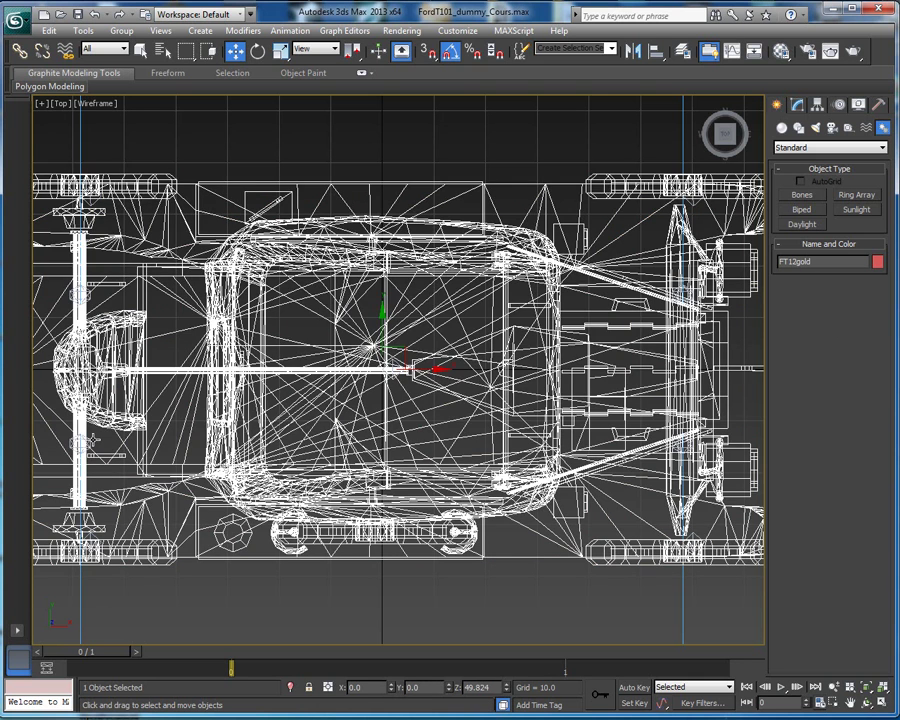
click(64, 309)
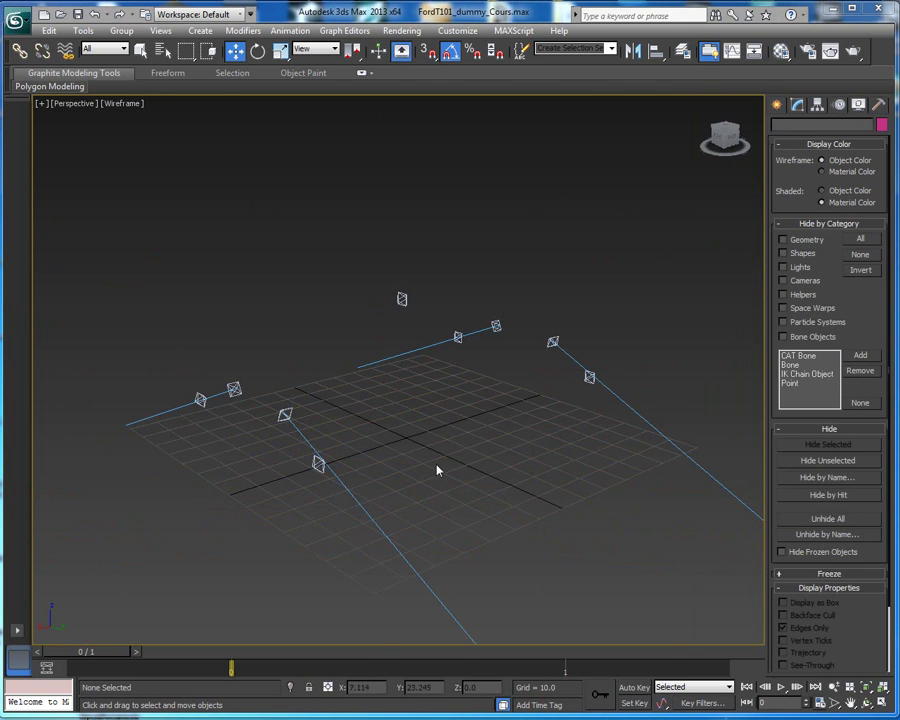
Switch the reference coordinate system for transforms from View to Local
click(402, 298)
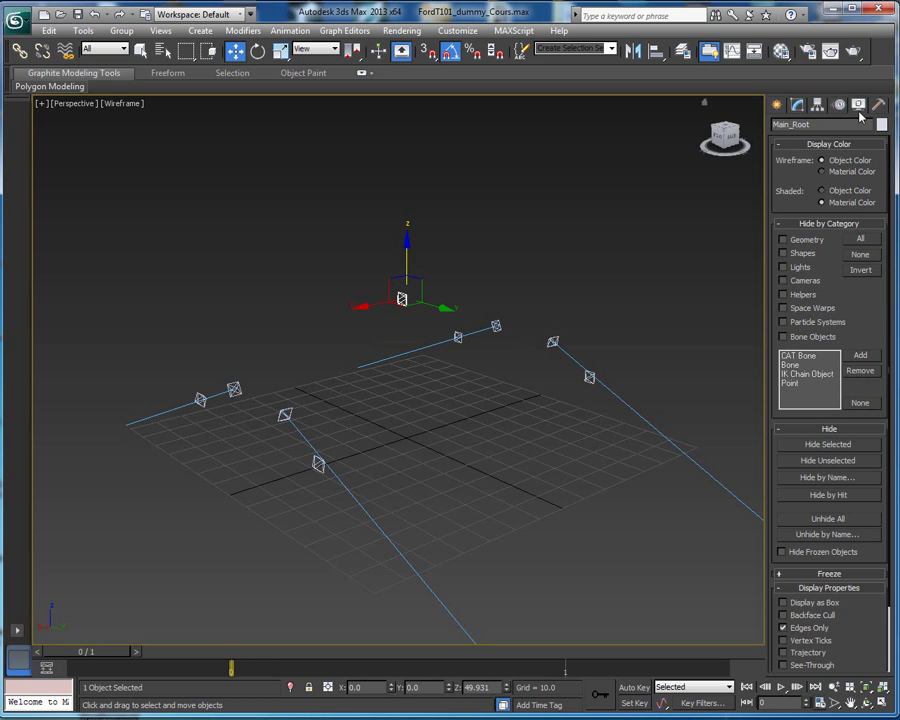
click(826, 519)
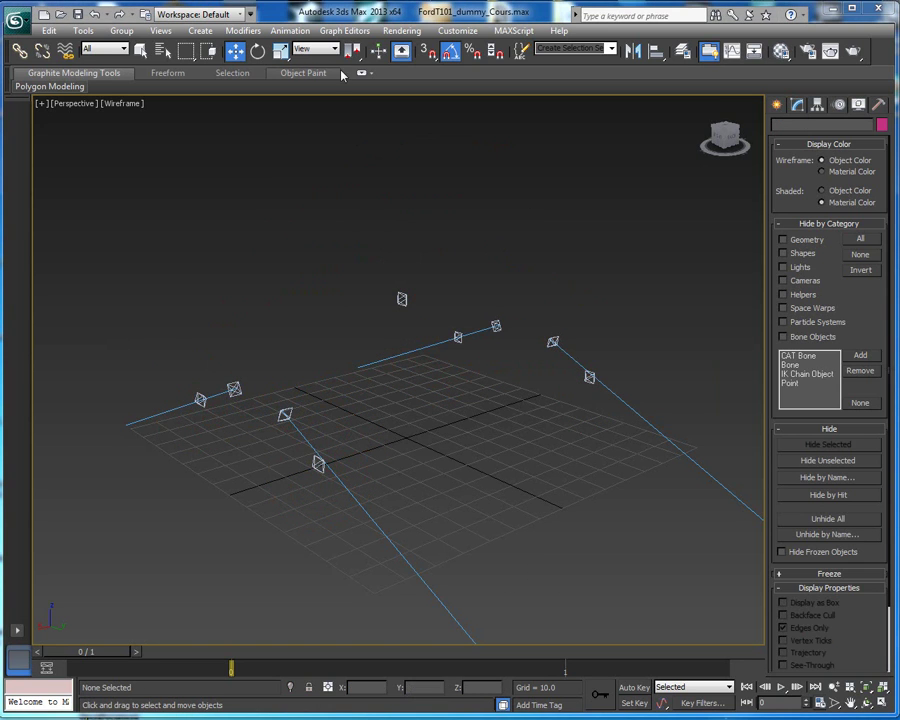
click(318, 48)
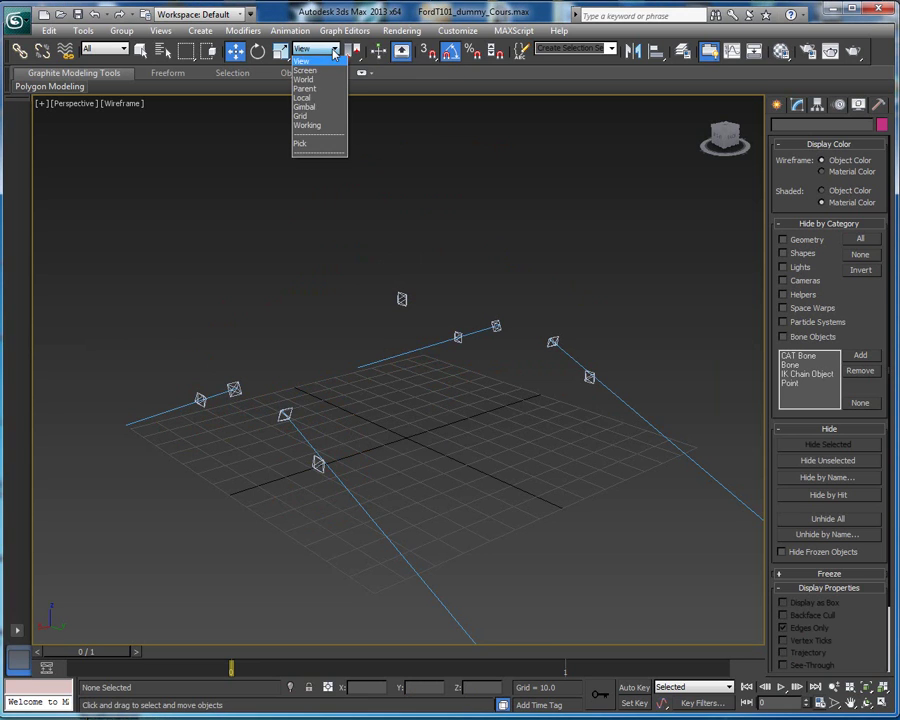
click(304, 97)
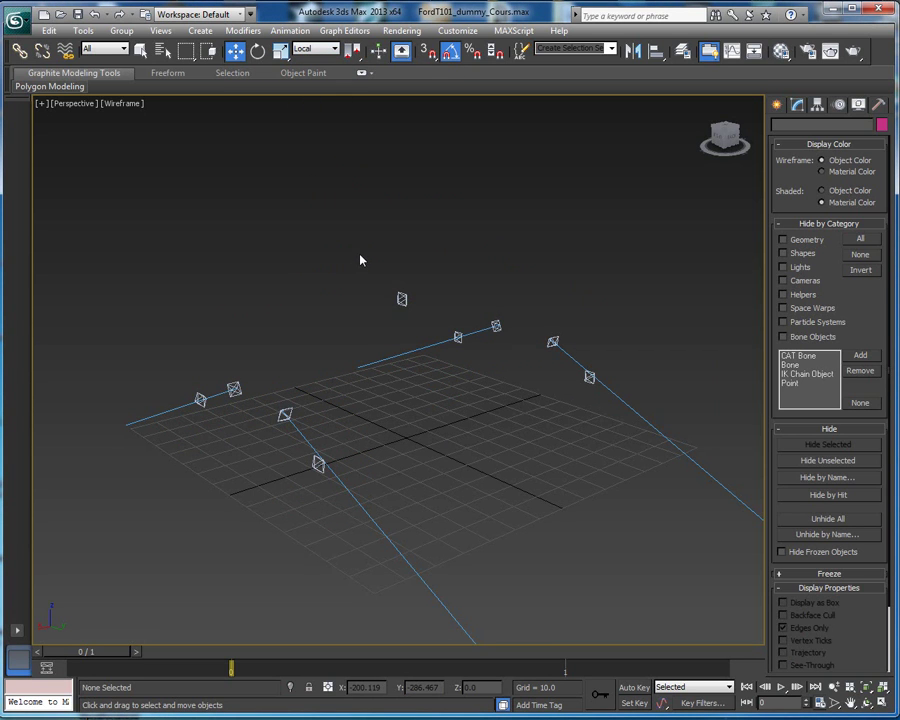
Examine the local axes of the four tire bones and the front left axle bone, and clear the selection
click(316, 464)
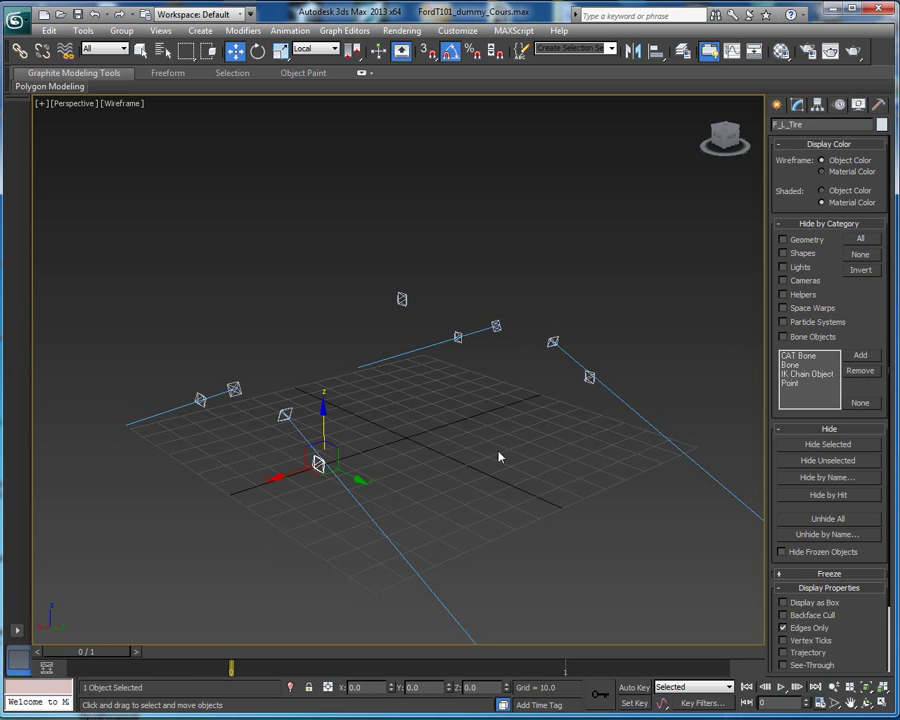
click(588, 378)
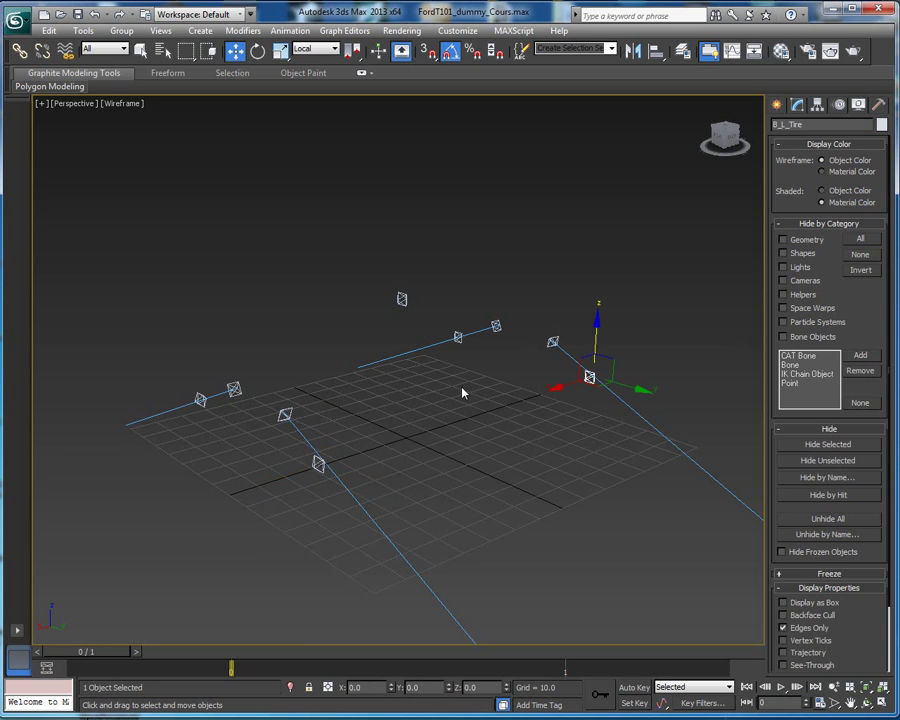
click(459, 338)
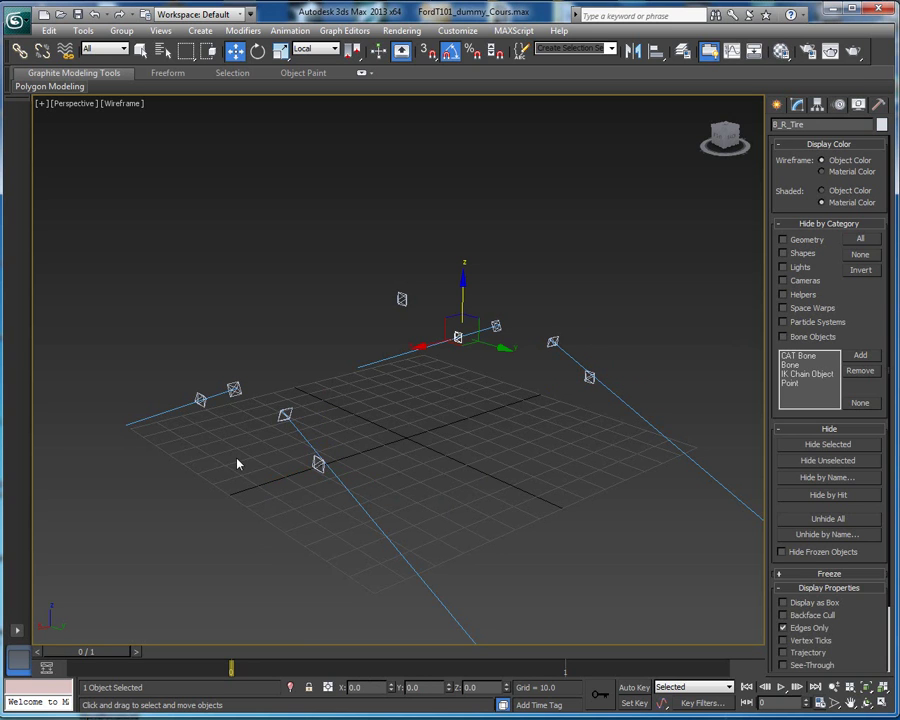
click(201, 401)
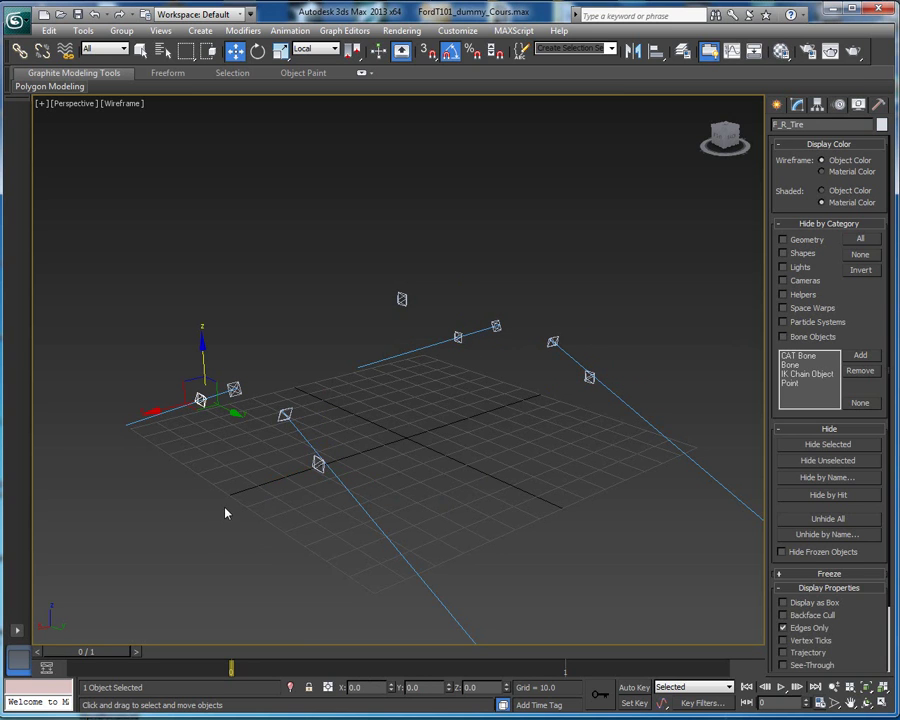
click(285, 414)
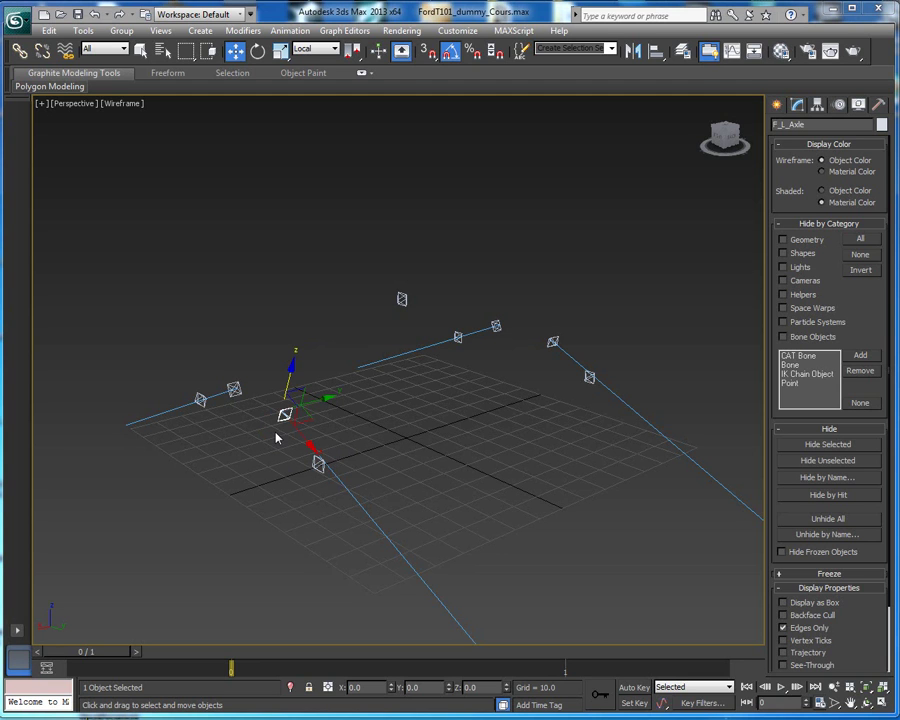
click(410, 422)
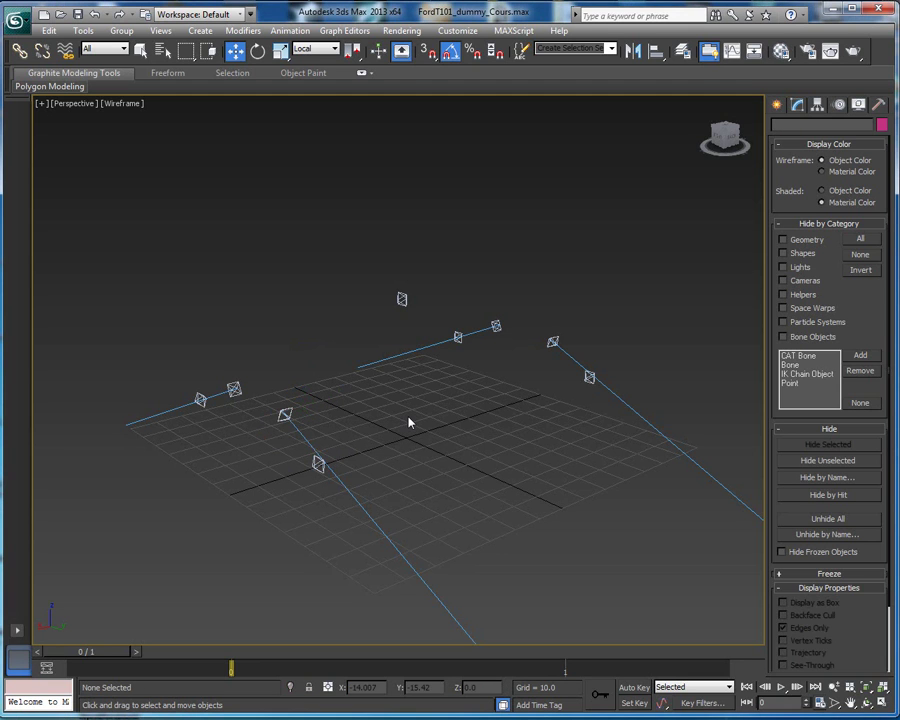
Clone the Main_Root bone as a copy named Main_Root001 and move the copy aside along its local X axis
click(401, 299)
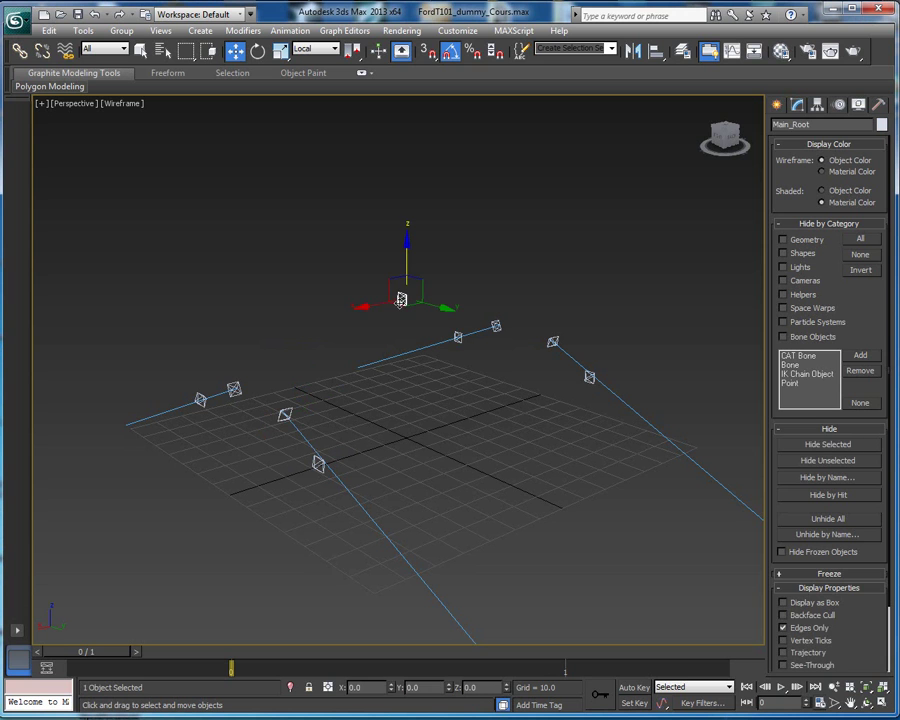
click(50, 32)
click(84, 137)
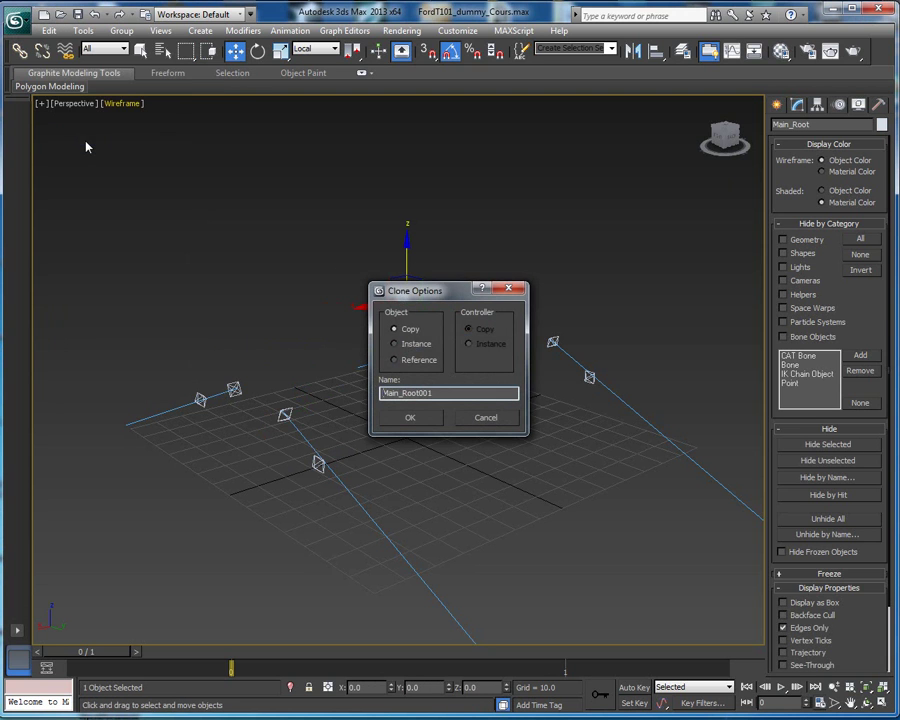
click(418, 423)
drag(370, 311, 289, 326)
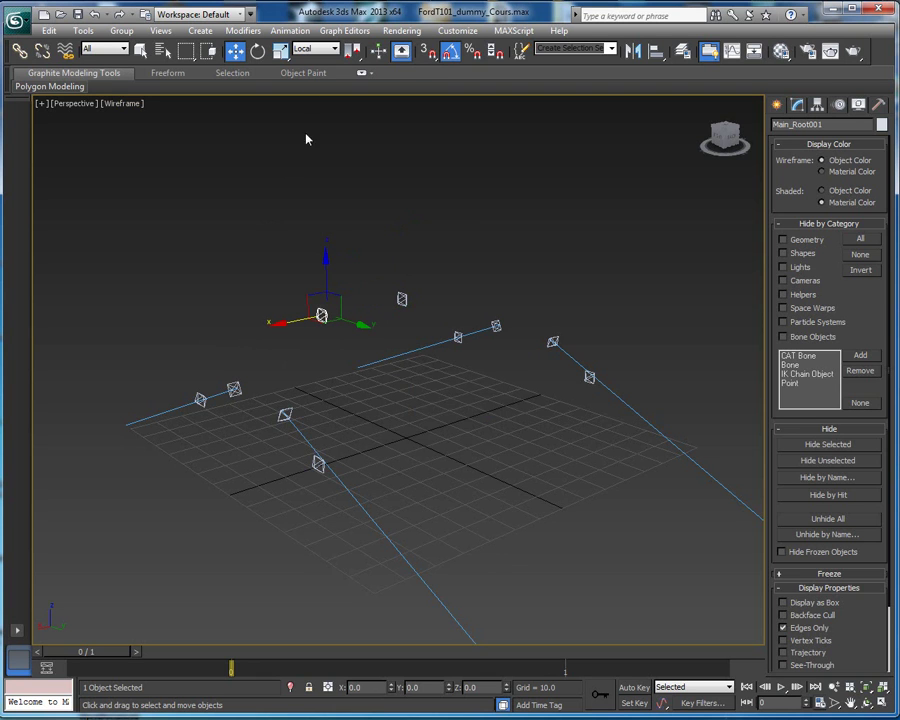
Try a LookAt constraint on the cloned root bone with F_L_Tire as its target, and delete the clone
click(285, 33)
mouse_move(338, 107)
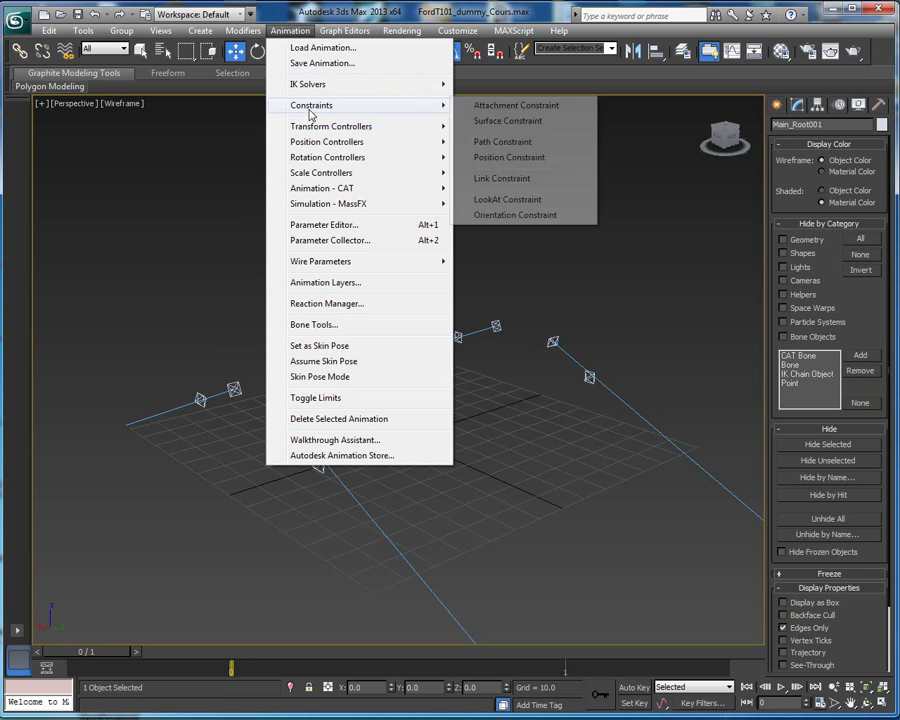
click(545, 206)
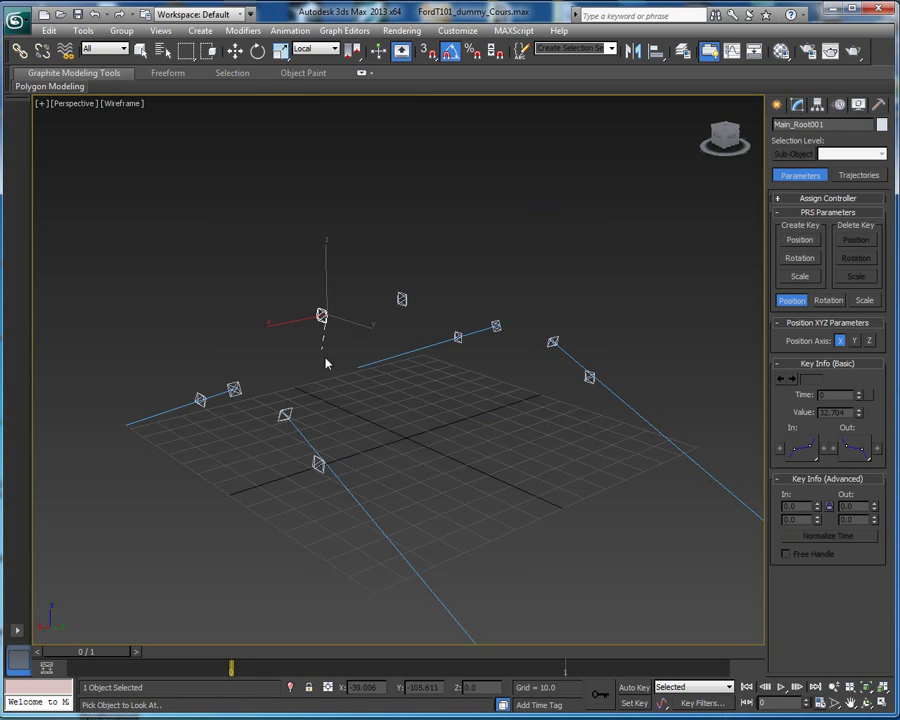
click(317, 466)
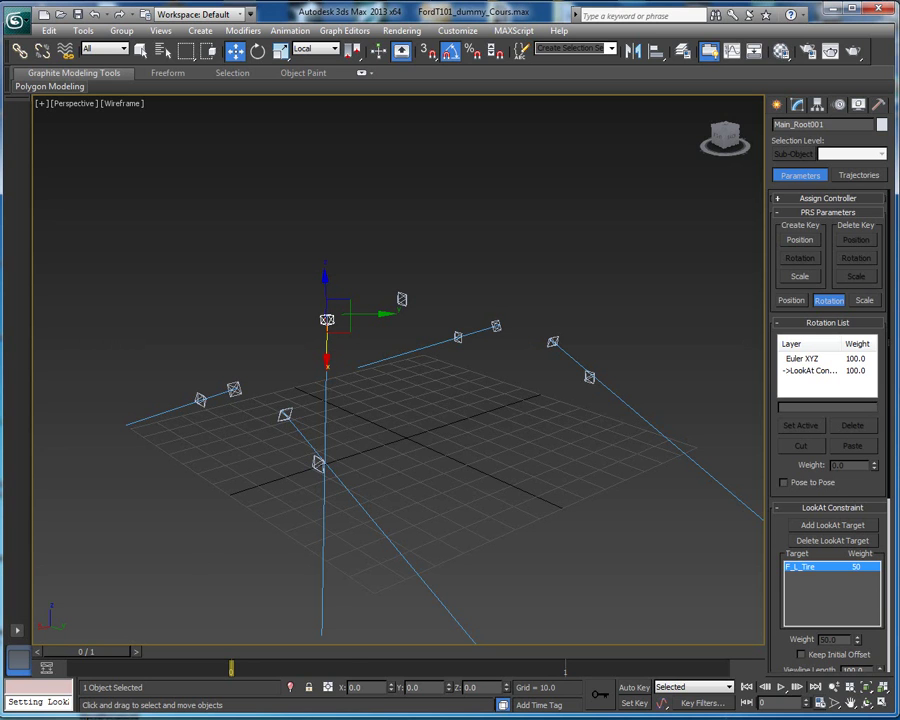
key(Delete)
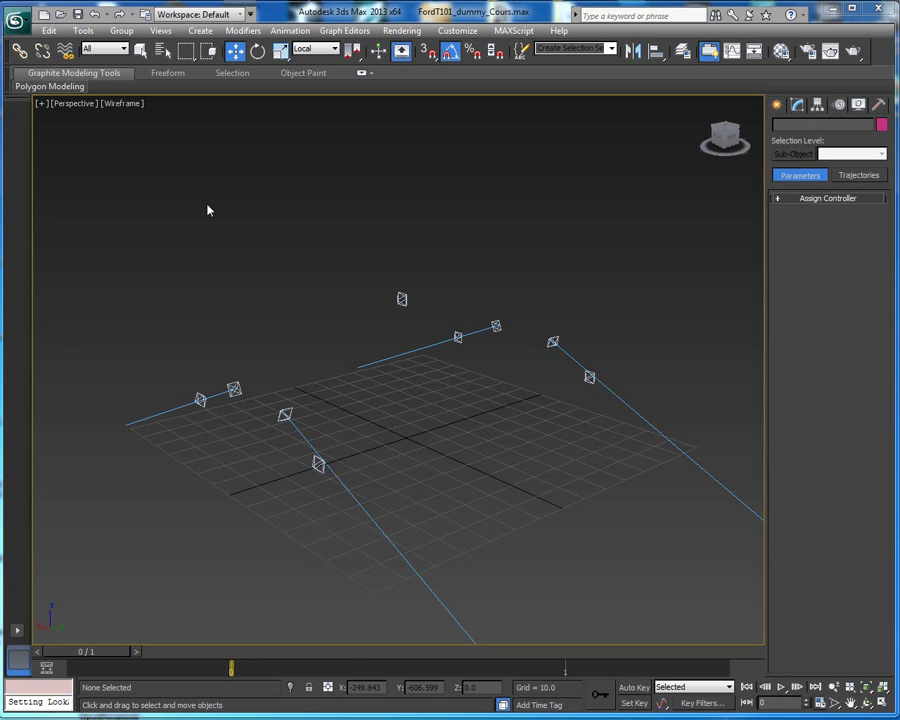
Check the local axes and LookAt setup of the front right and back right axle bones, and clear the selection
click(234, 387)
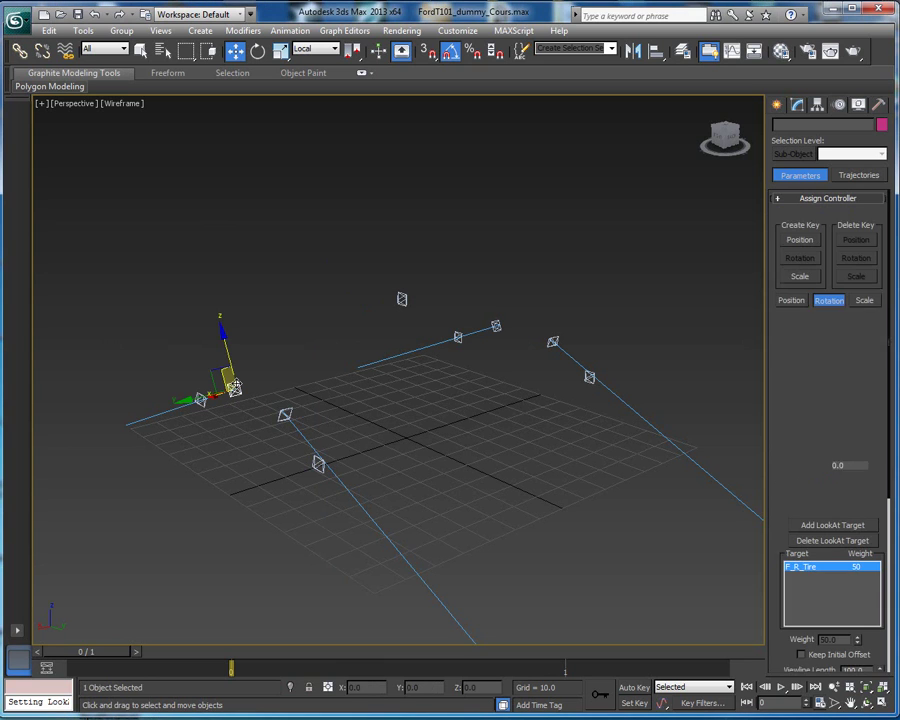
click(494, 326)
click(392, 241)
Link the four front tire and axle bones, and likewise the four back ones, to Main_Root as their parent
alt+middle_drag(392, 241, 482, 533)
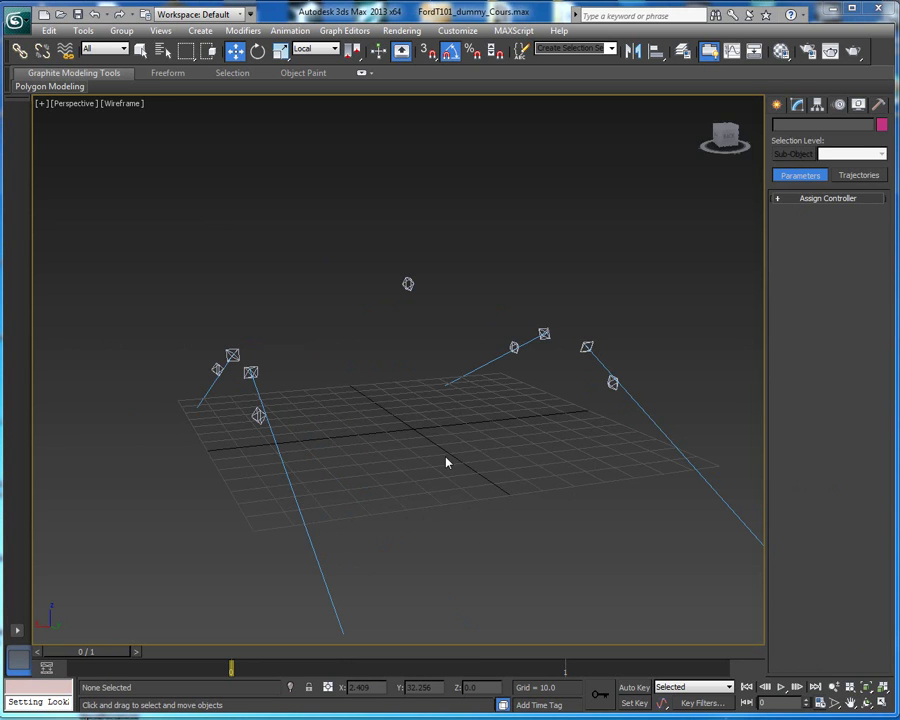
drag(189, 315, 286, 466)
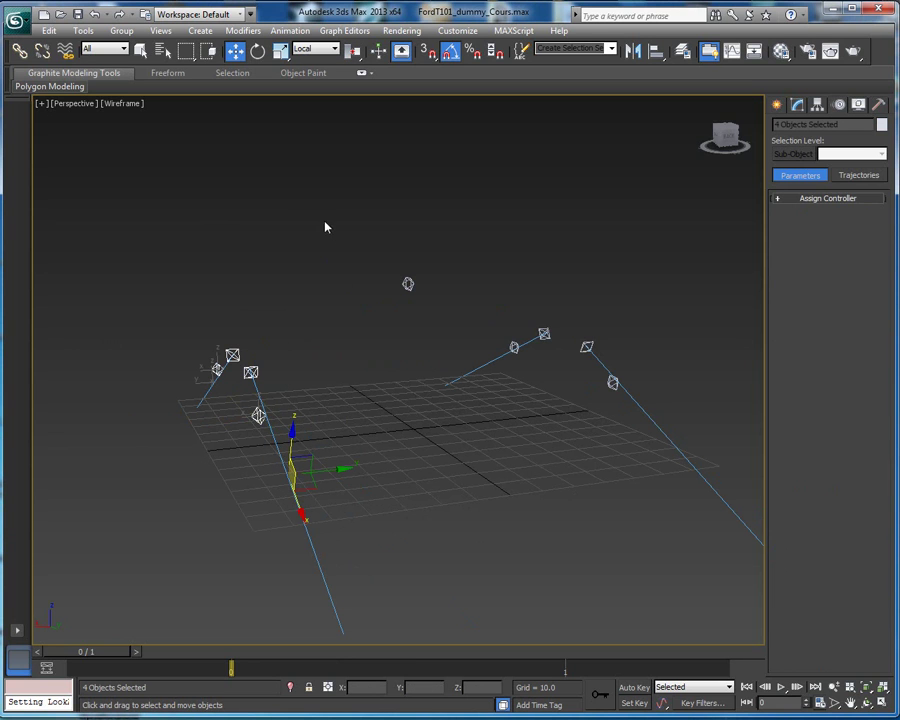
click(19, 50)
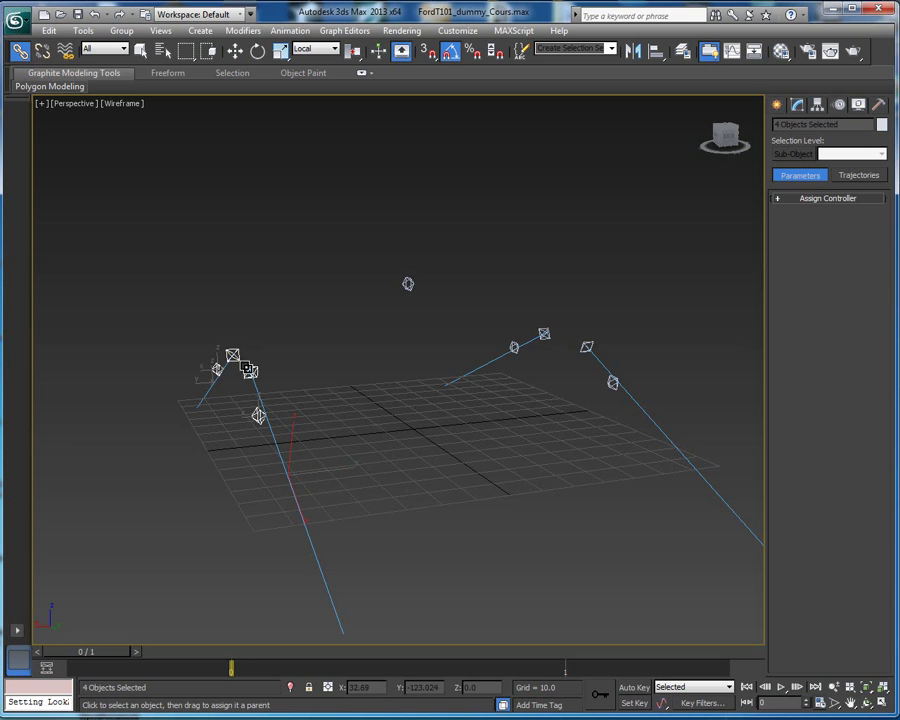
drag(250, 371, 408, 283)
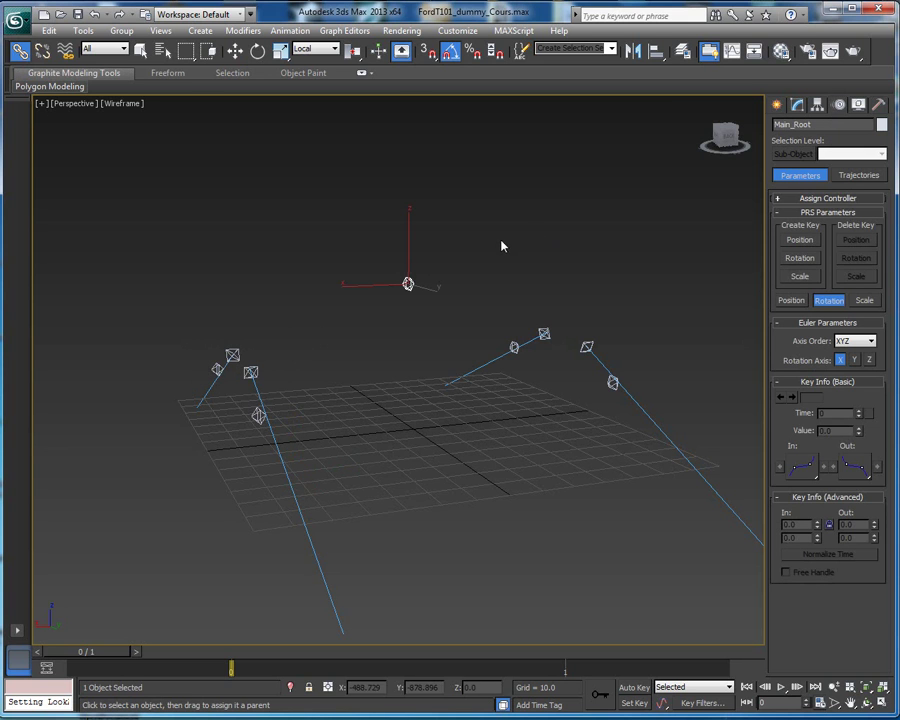
drag(490, 299, 663, 411)
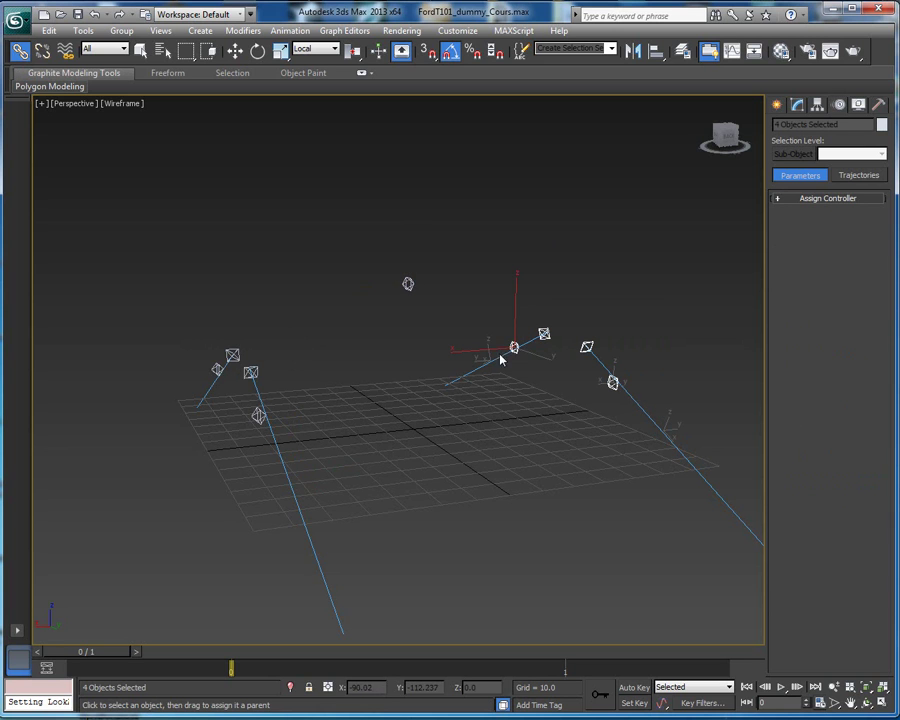
drag(514, 346, 408, 283)
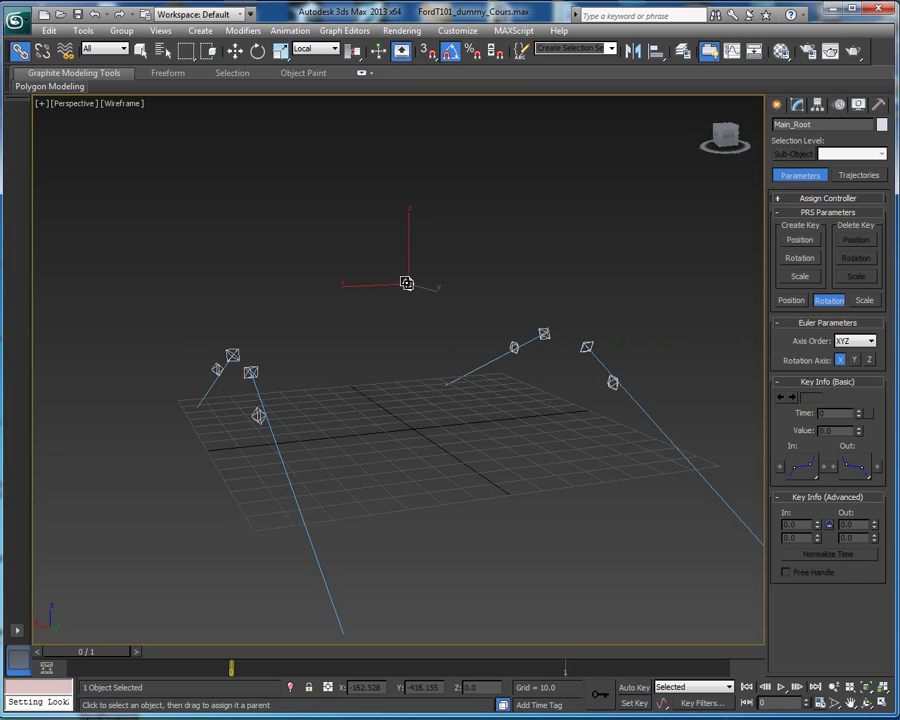
Select the Main_Root bone and open the Schematic View to examine the bone hierarchy
click(568, 188)
click(408, 283)
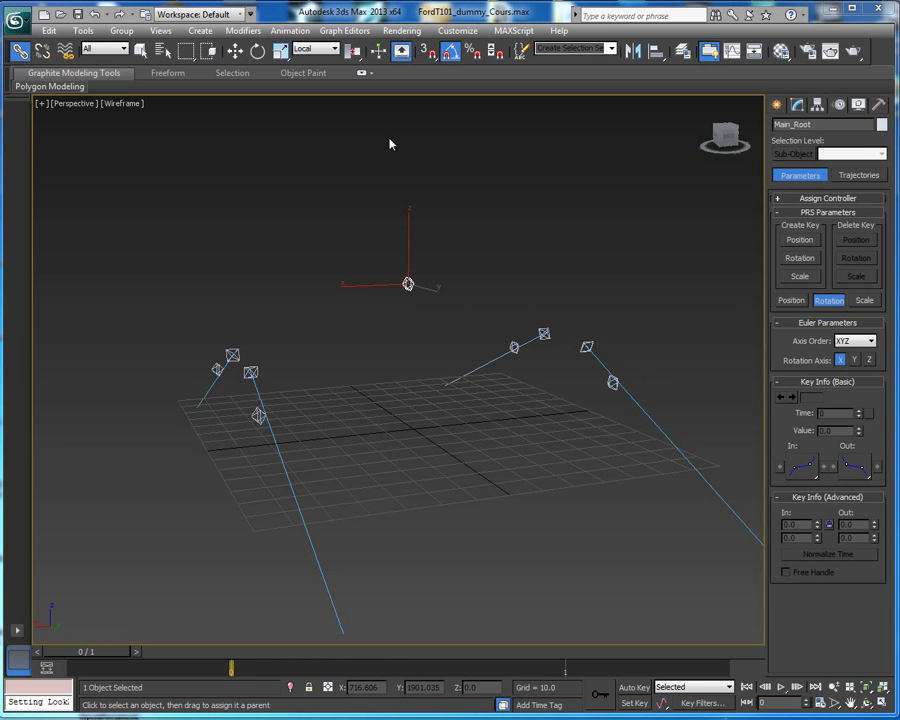
click(731, 51)
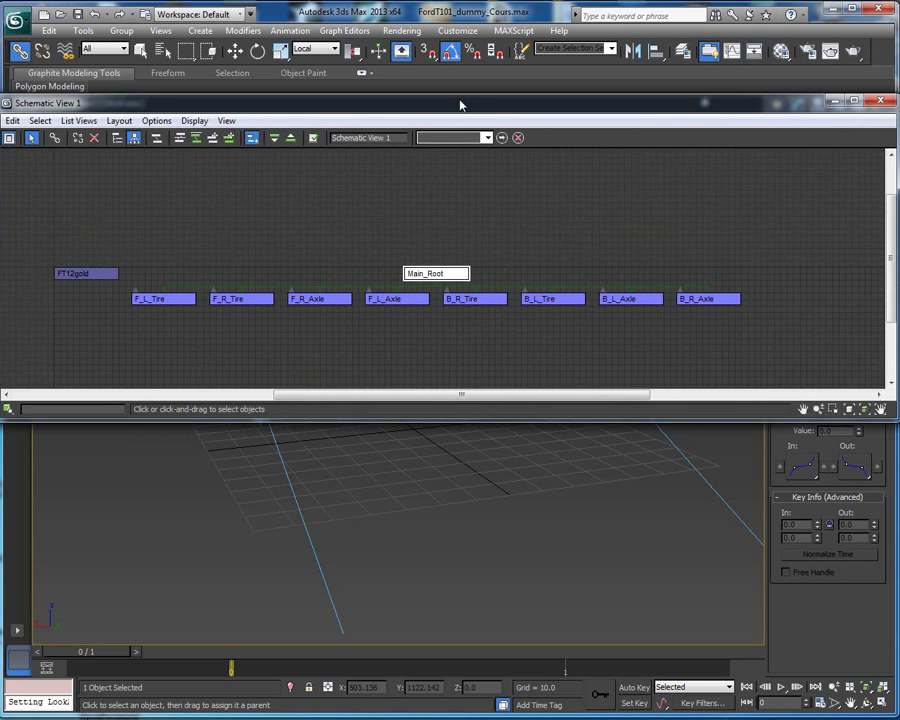
Examine the tire and axle bones under Main_Root in the Schematic View, matching each node to its bone in the viewport
drag(458, 106, 466, 17)
middle_drag(398, 452, 407, 566)
scroll(407, 566, down, 3)
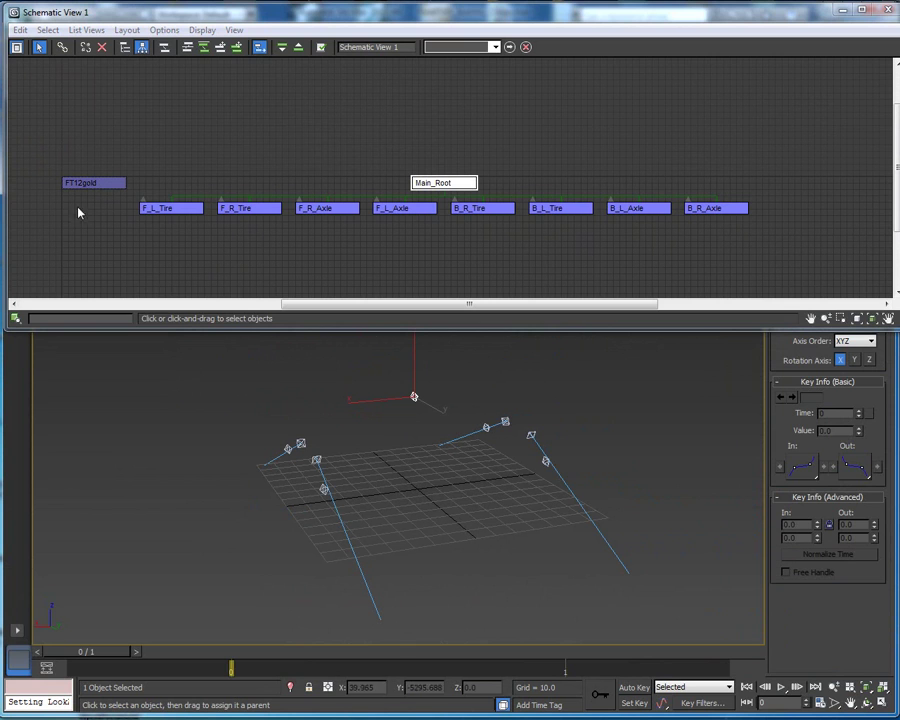
click(165, 212)
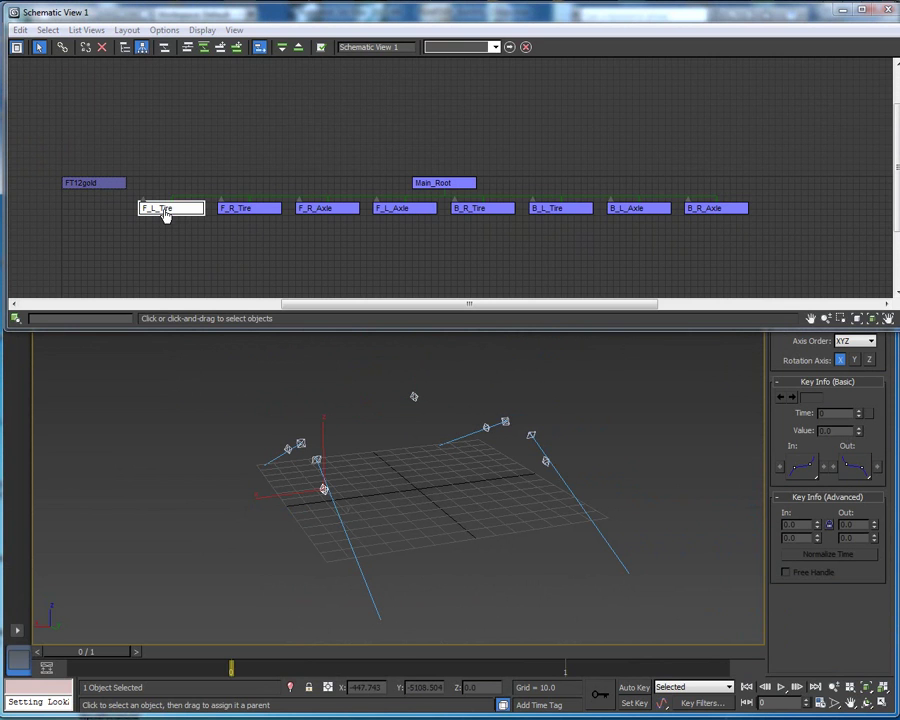
click(258, 217)
click(314, 213)
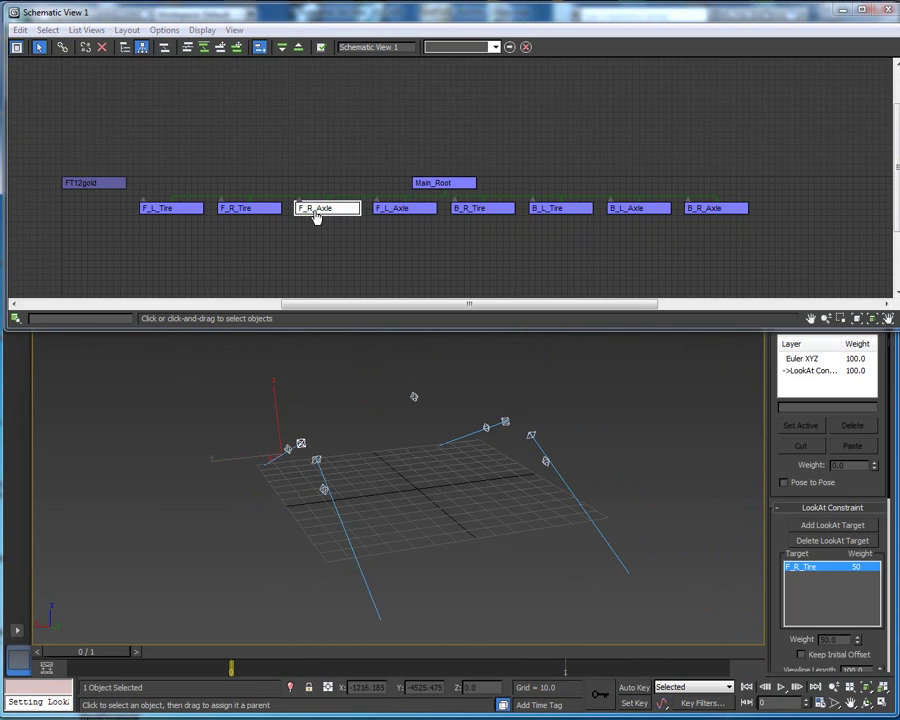
click(398, 209)
click(510, 213)
click(543, 212)
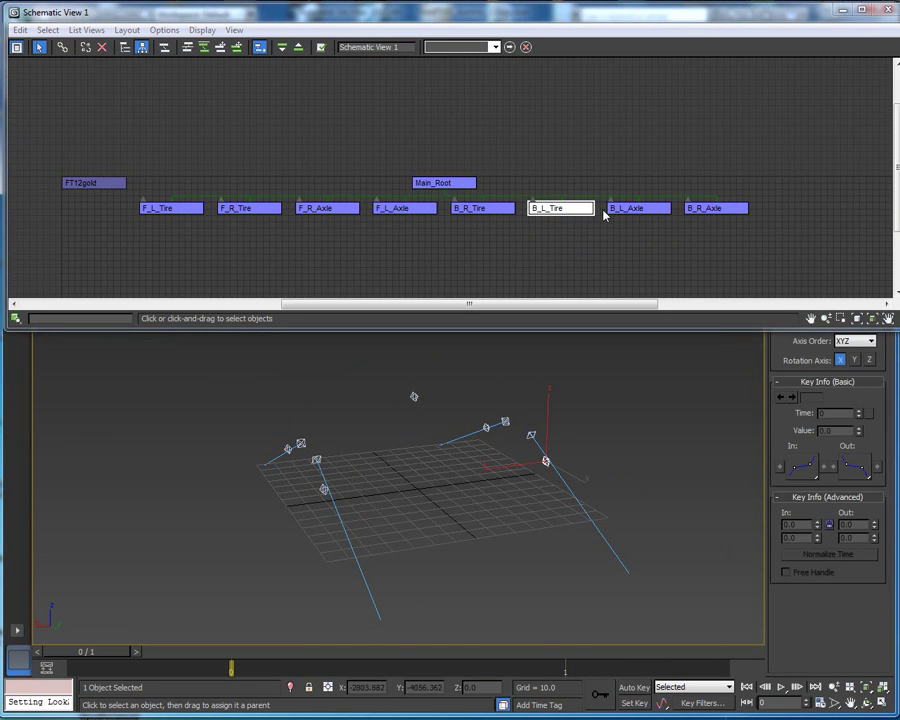
click(616, 214)
click(714, 210)
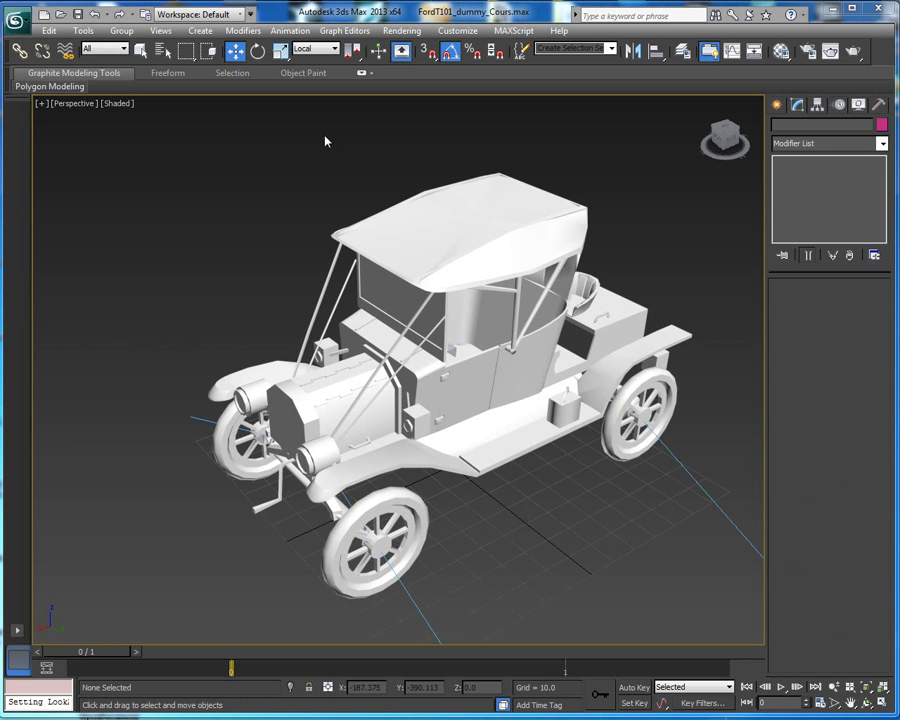
Apply a Skin modifier to the FT12gold car mesh
click(458, 195)
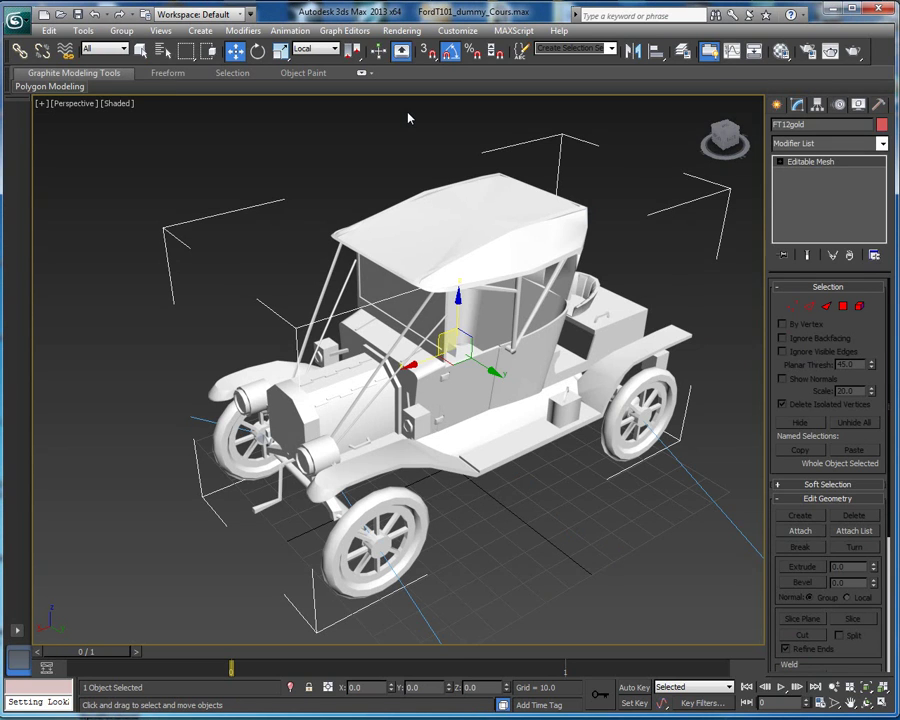
click(882, 144)
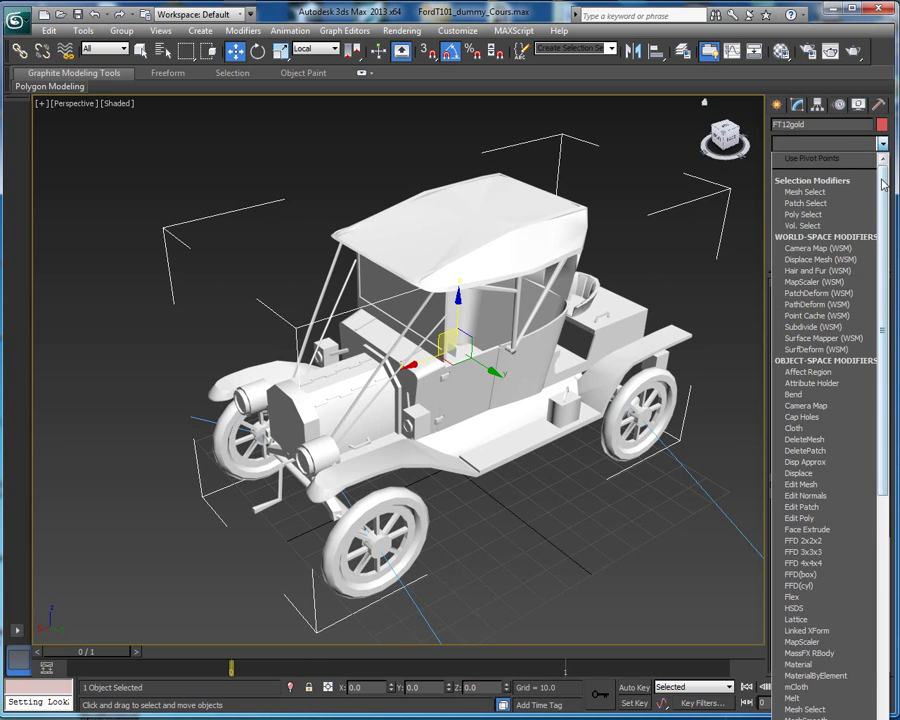
scroll(884, 180, down, 7)
scroll(876, 467, down, 5)
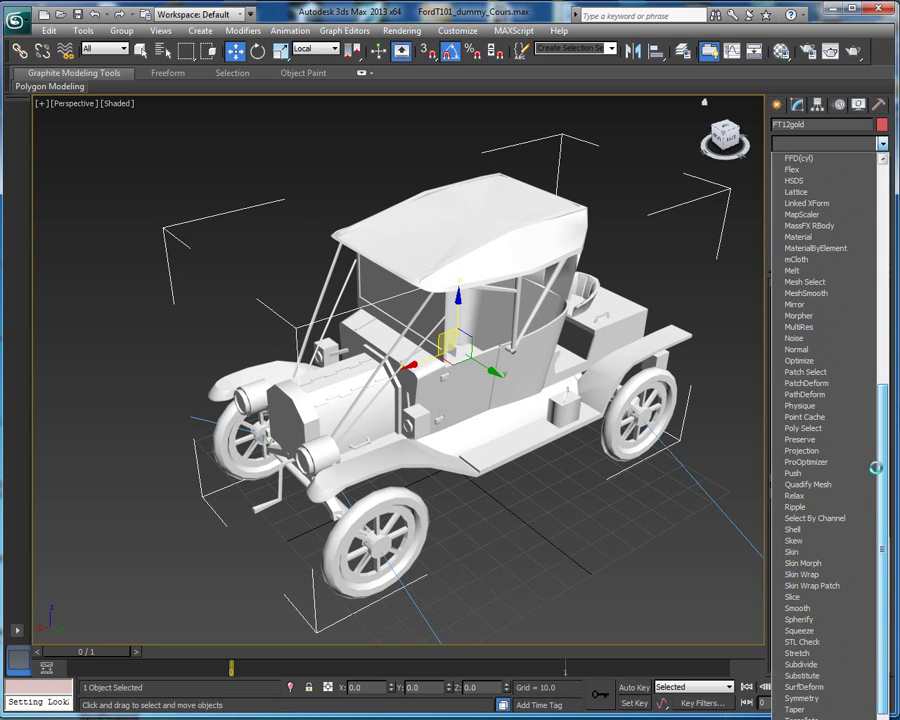
click(800, 552)
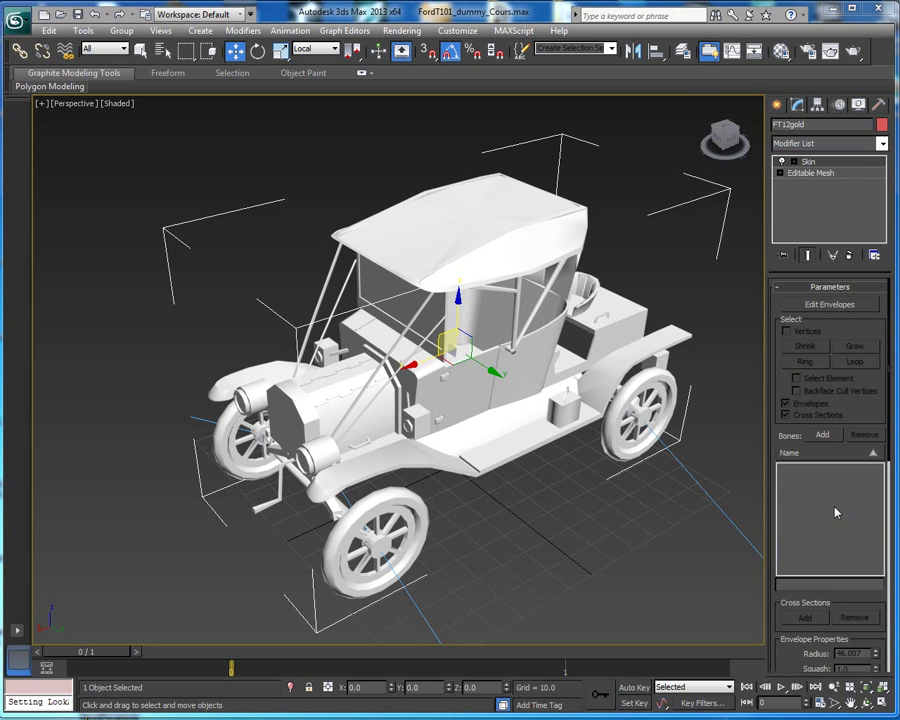
Add all the tire and axle bones and Main_Root to the Skin modifier's bone list
click(826, 438)
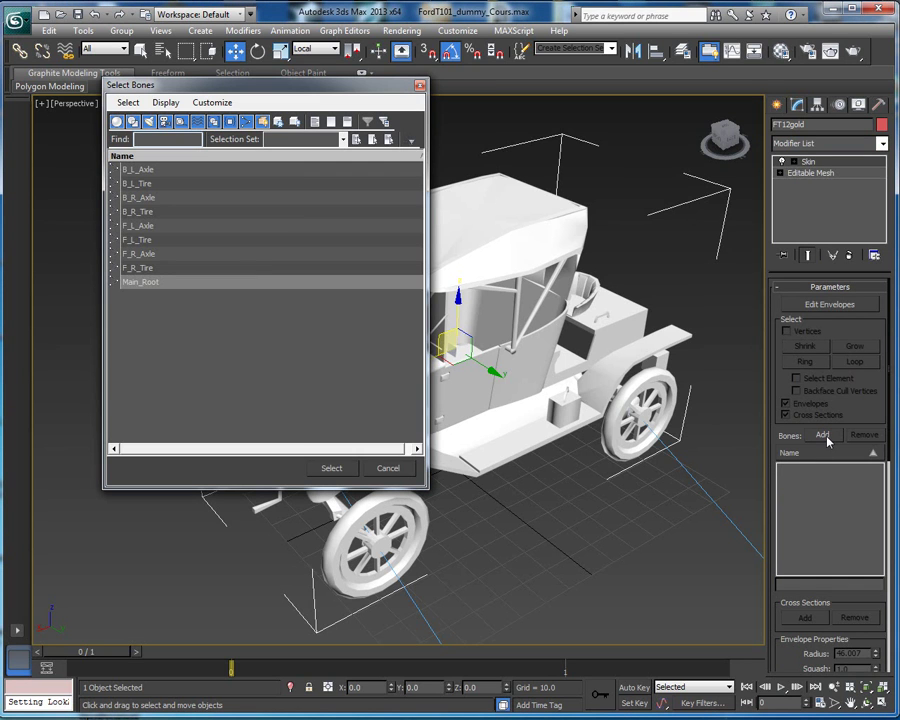
shift+click(163, 173)
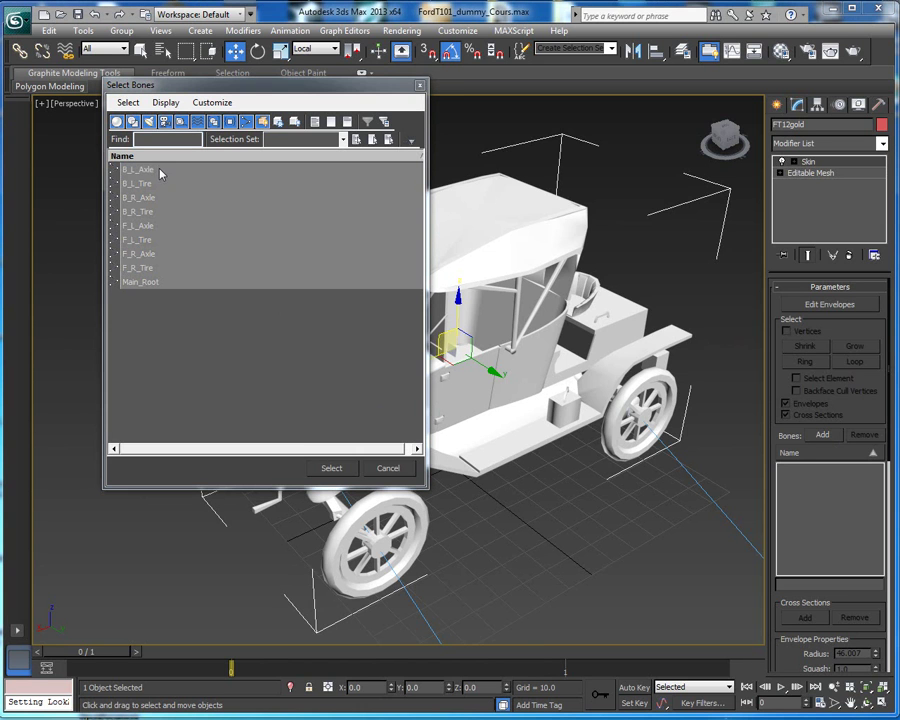
click(328, 468)
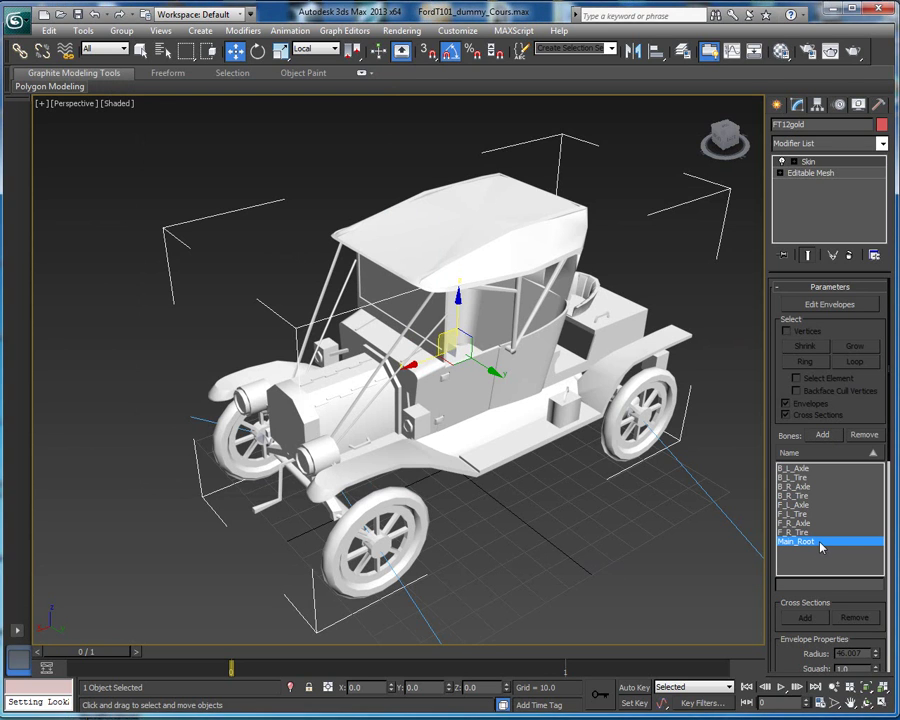
Enable envelope editing with vertex selection for Main_Root, and select all vertices of the car
click(828, 306)
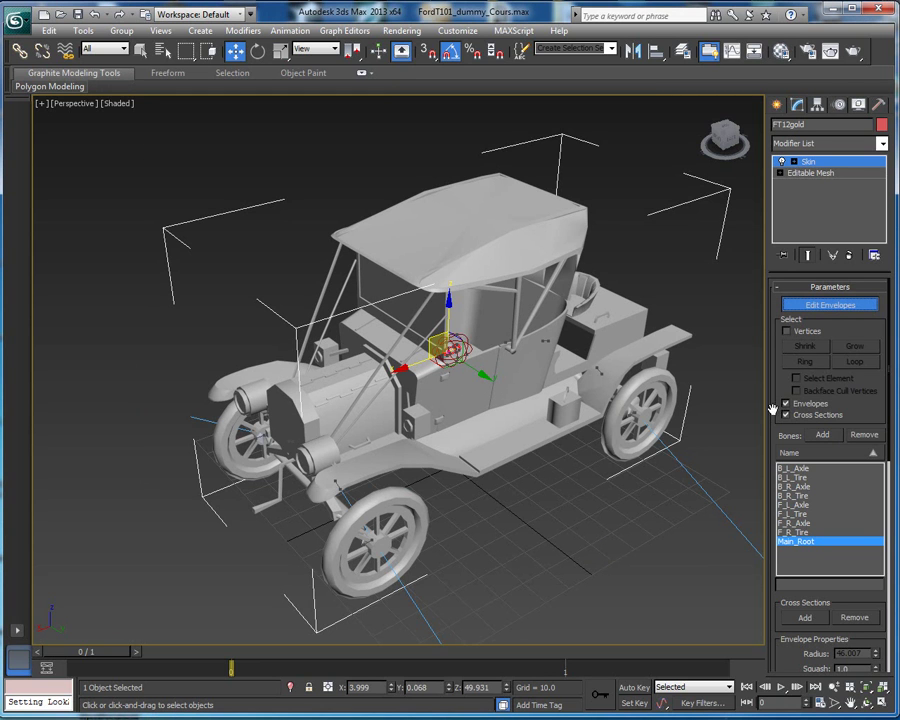
click(787, 332)
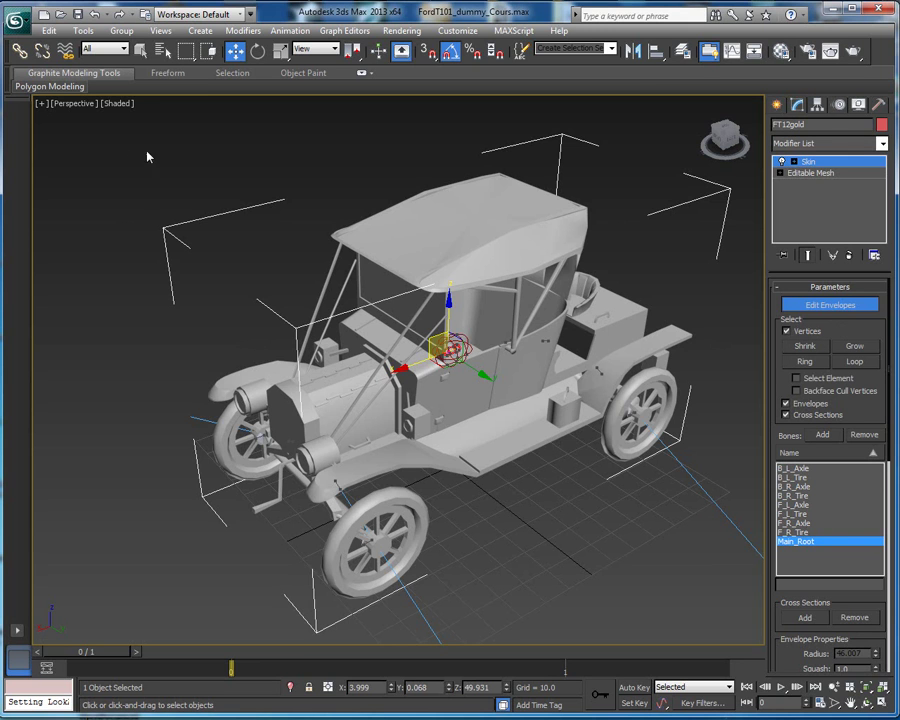
drag(112, 125, 728, 636)
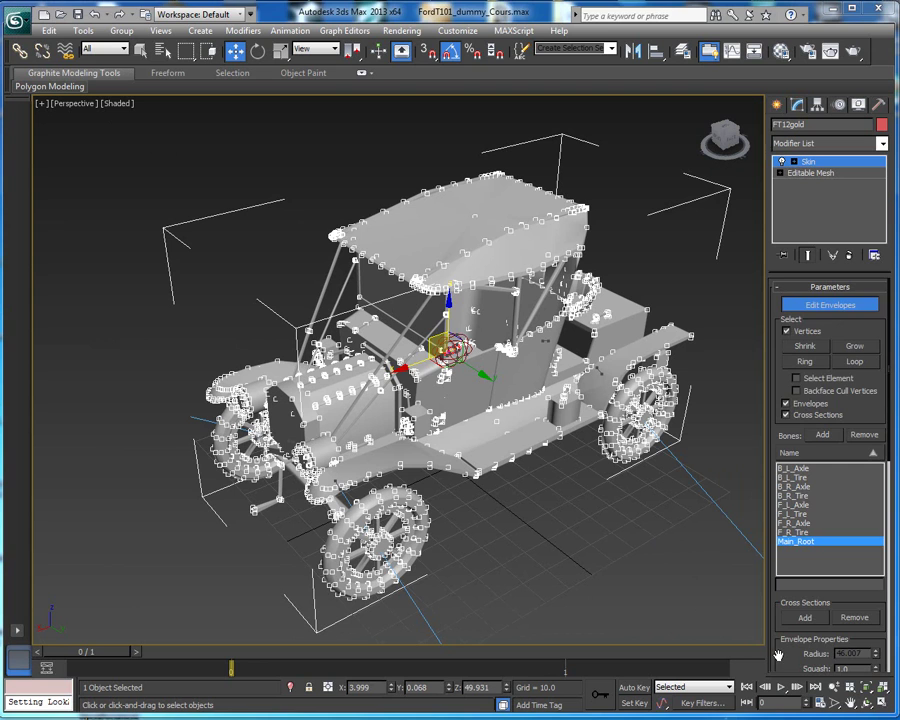
Open the Skin Weight Table and restrict it to the selected vertices
scroll(779, 626, down, 1)
drag(779, 626, 801, 357)
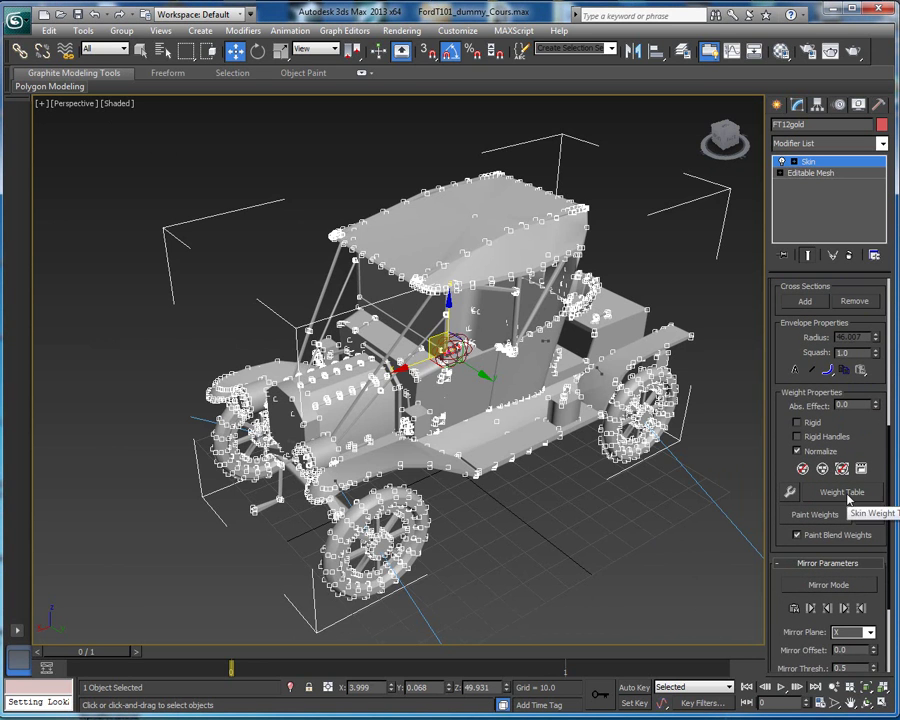
click(848, 495)
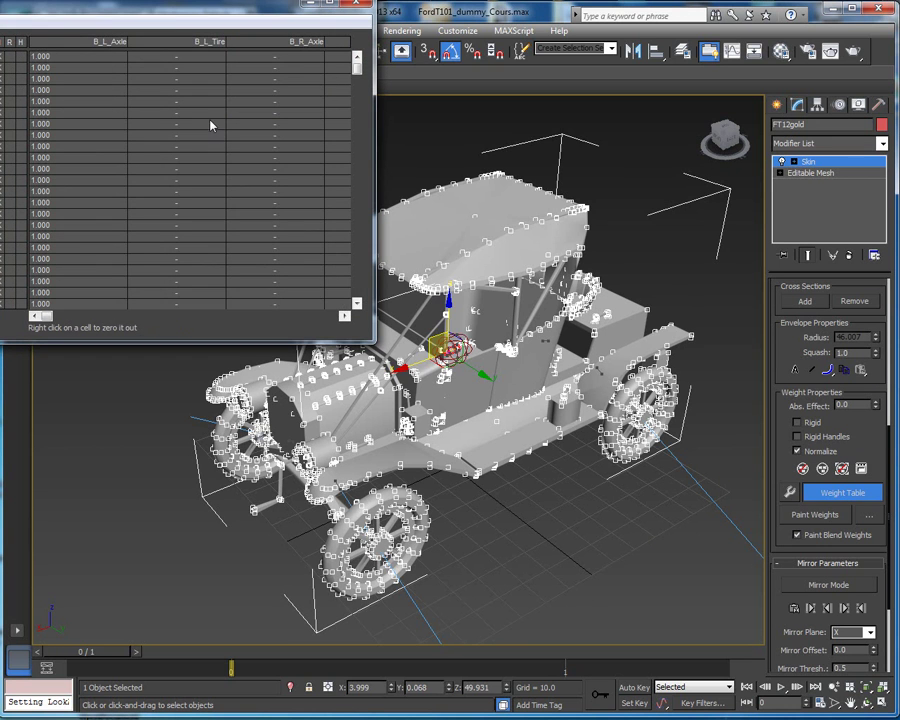
drag(101, 7, 298, 21)
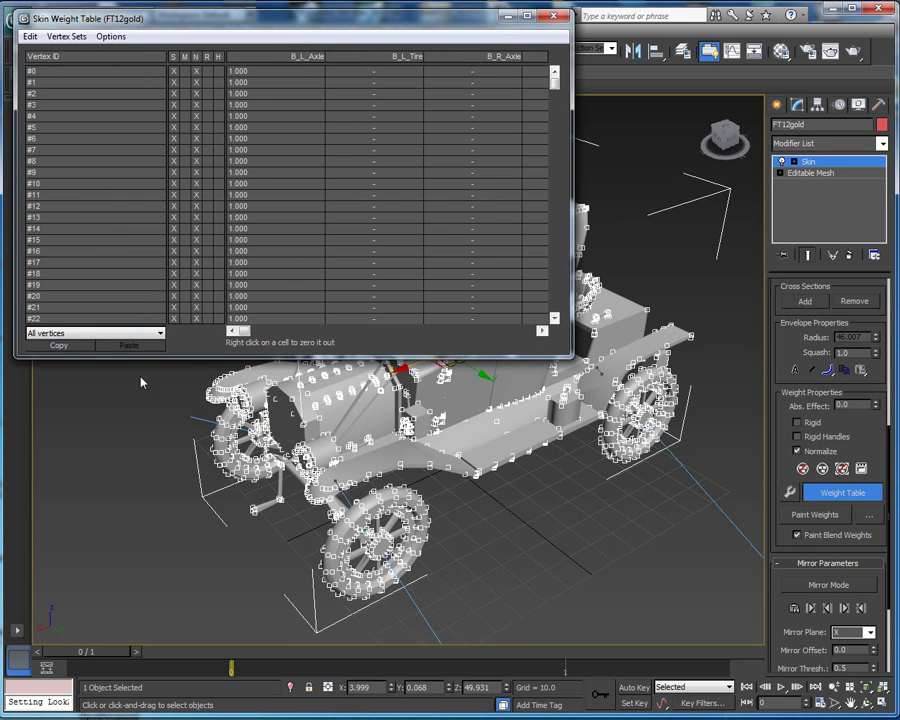
click(156, 334)
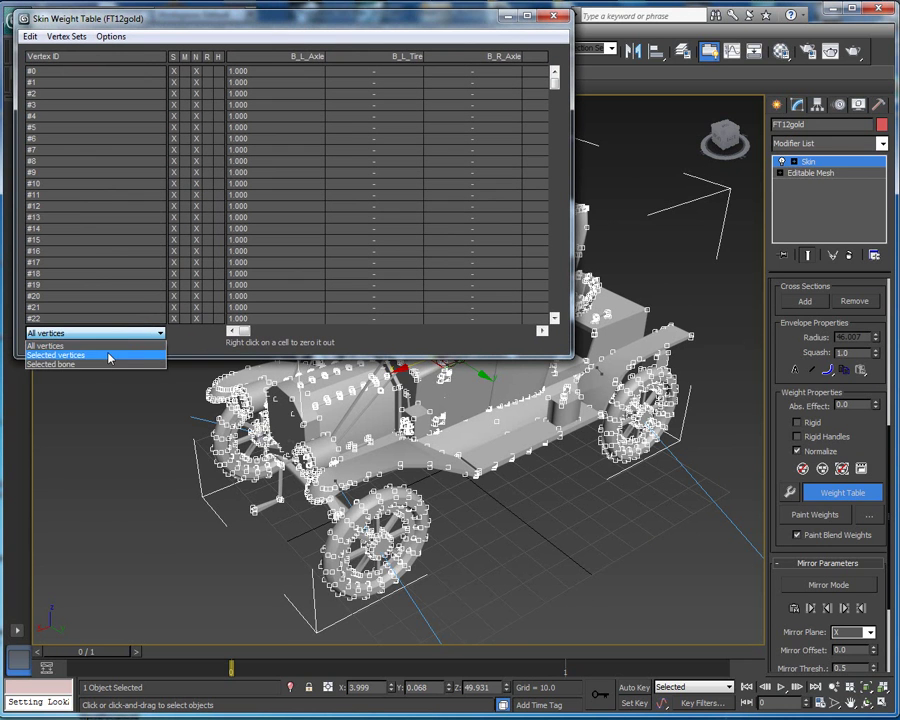
click(96, 355)
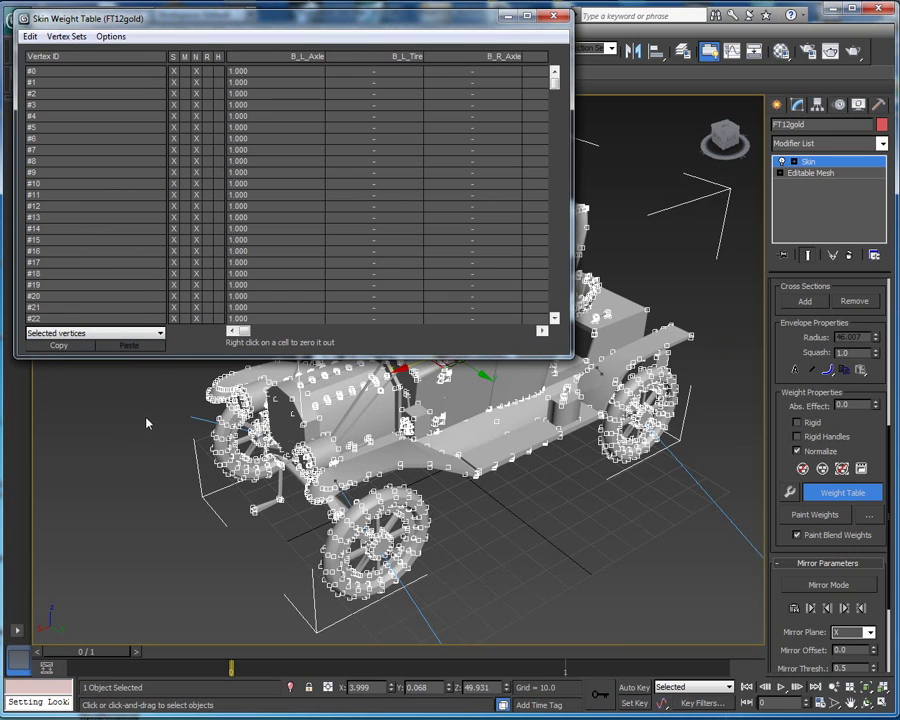
Set the Main_Root weight of every vertex in the Skin Weight Table to 1, and close the table
click(29, 37)
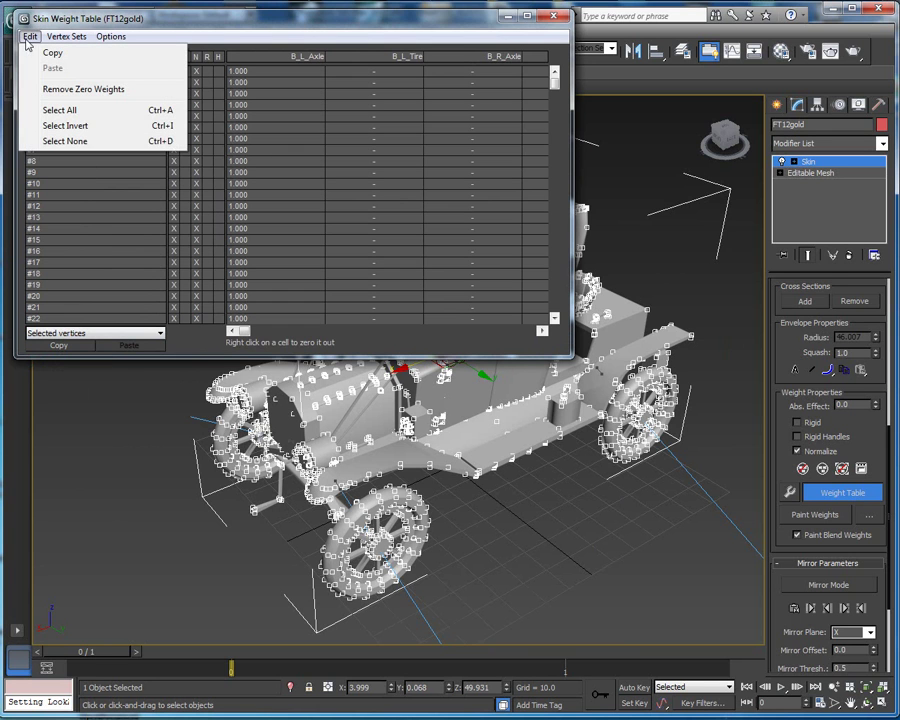
click(58, 111)
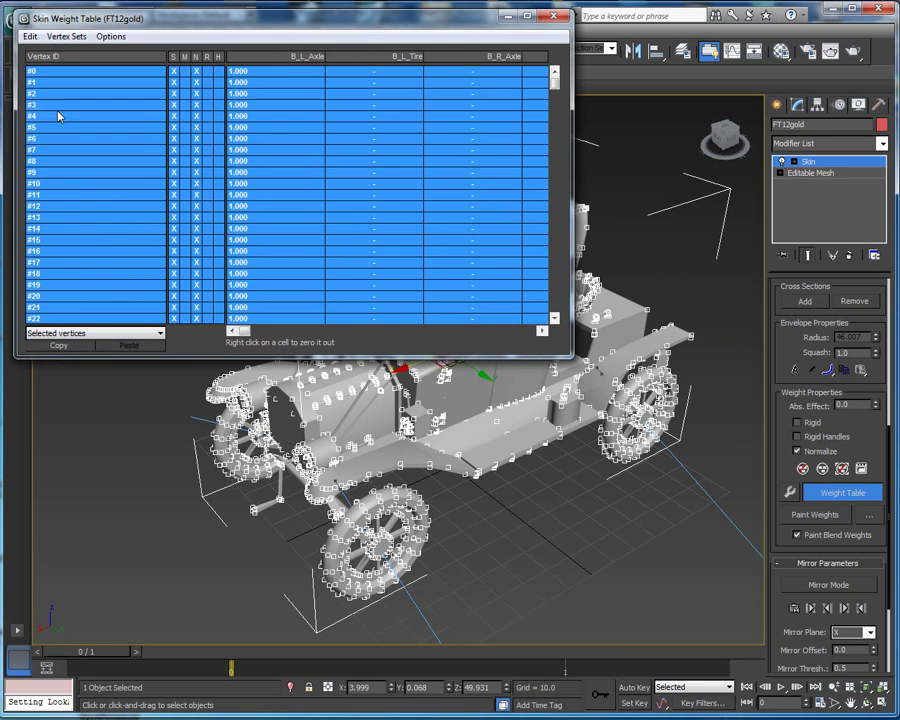
drag(240, 330, 542, 343)
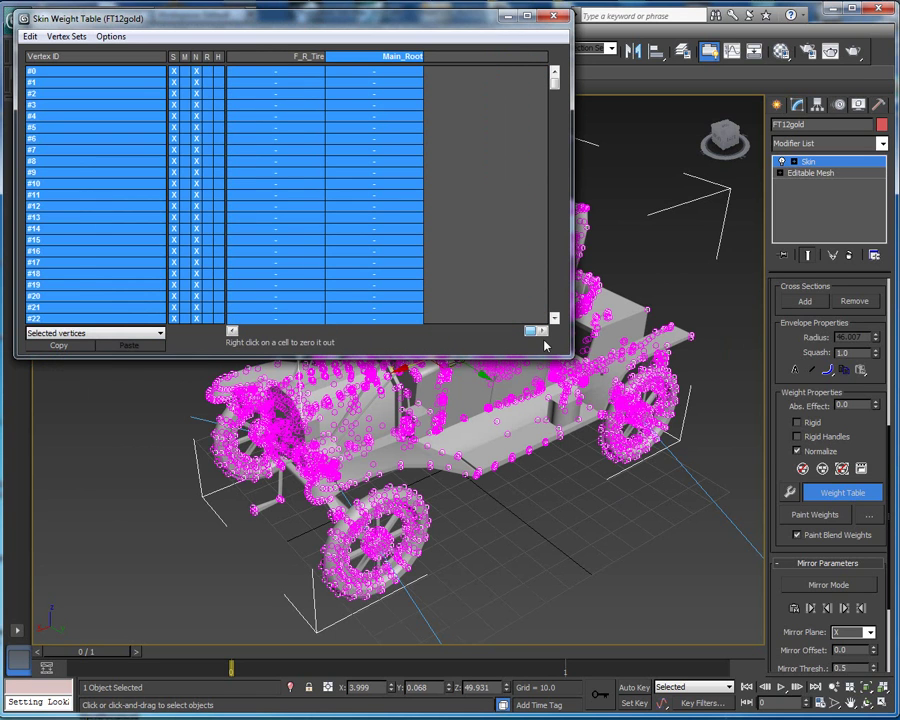
click(348, 72)
text(1)
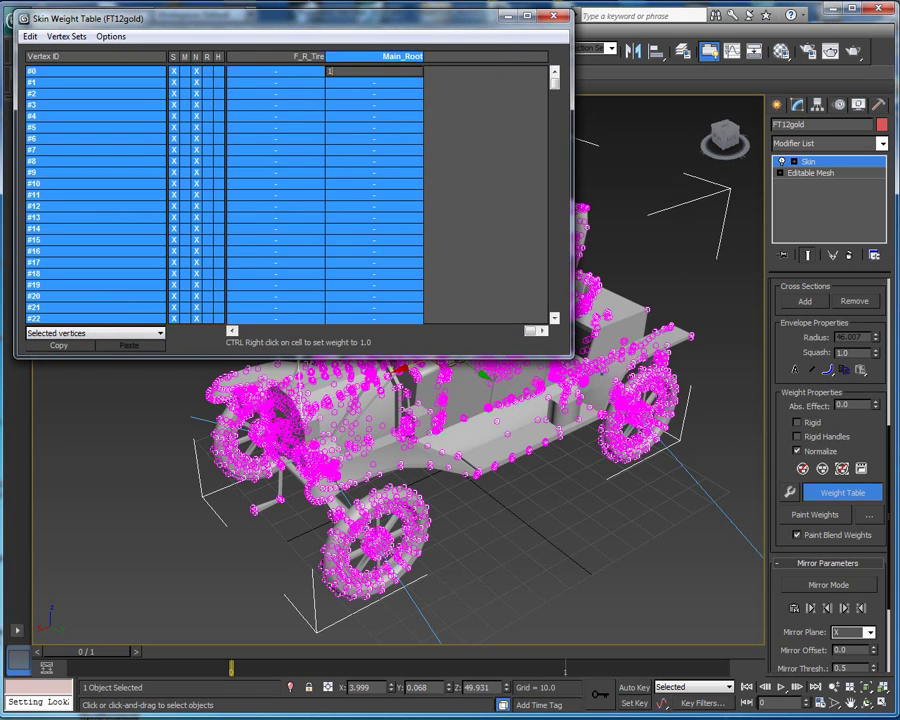
key(Return)
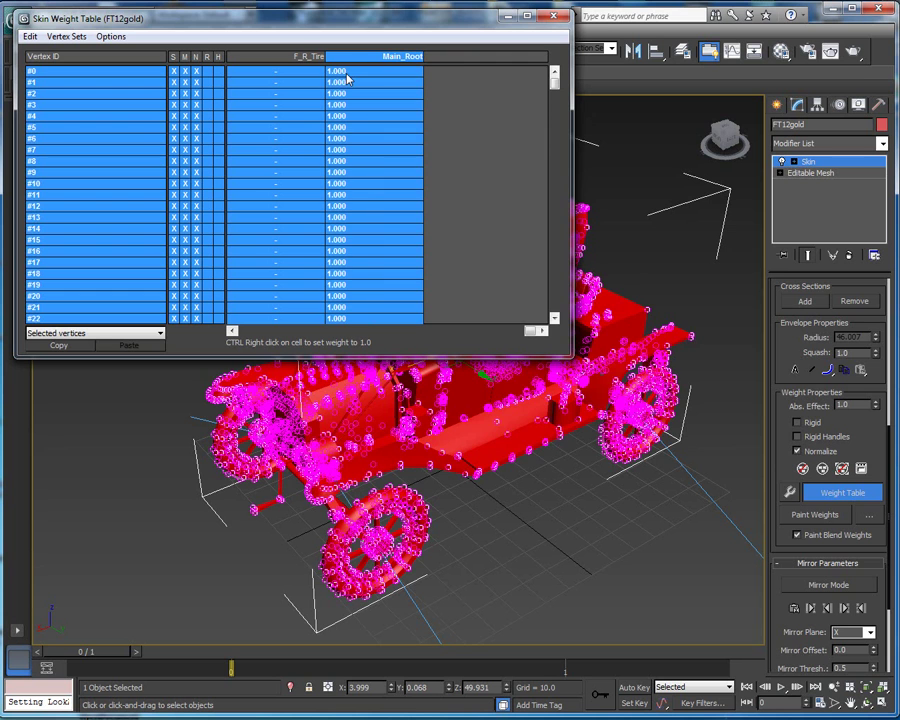
click(553, 16)
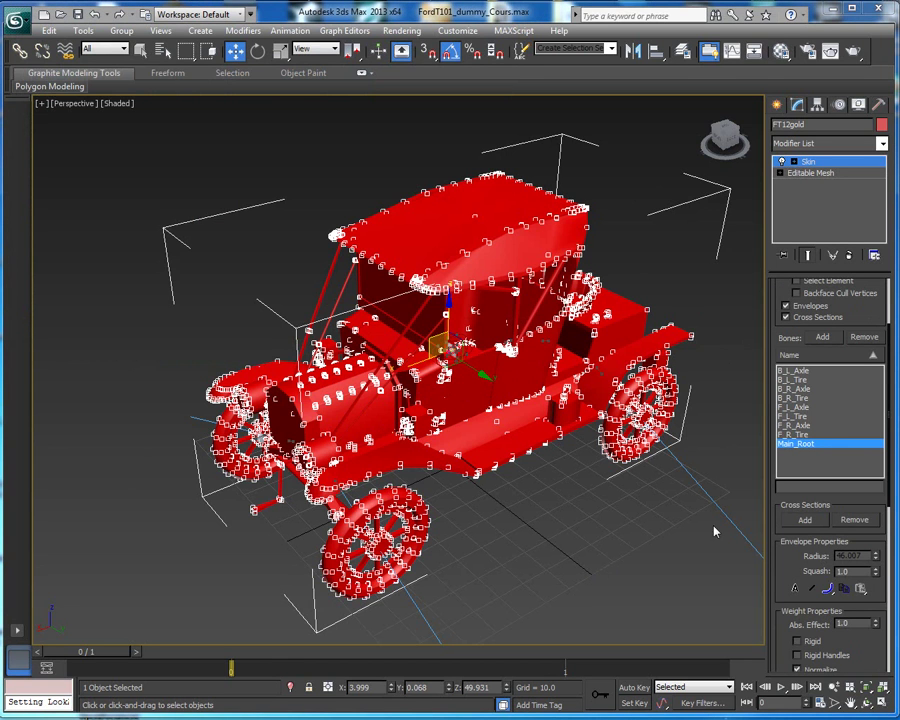
Make B_L_Tire the active bone, select one vertex on the rear left tire, and grow the selection over the whole tire
click(795, 380)
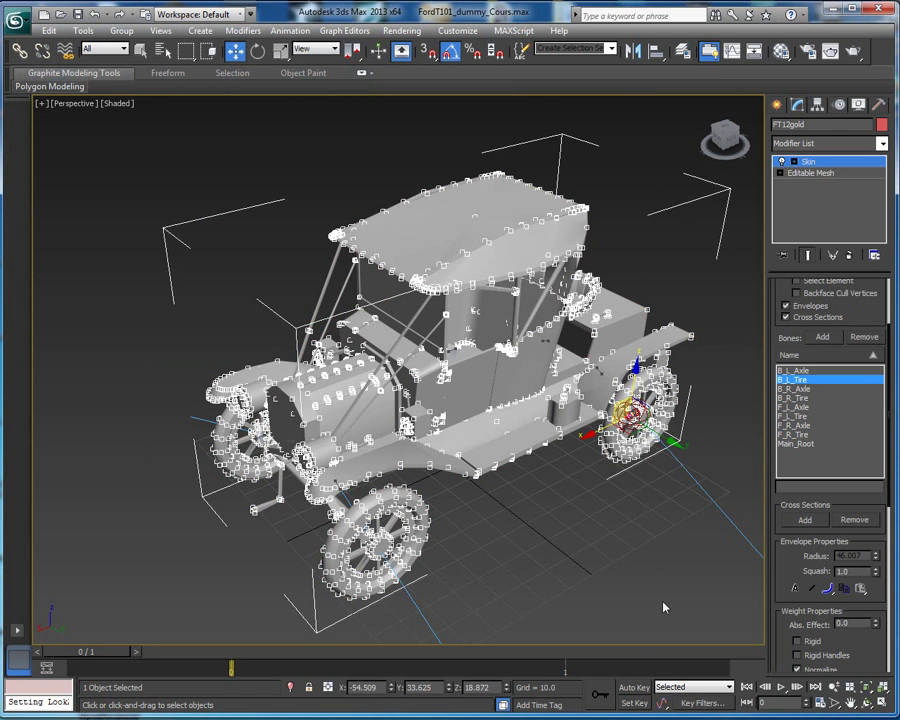
click(668, 547)
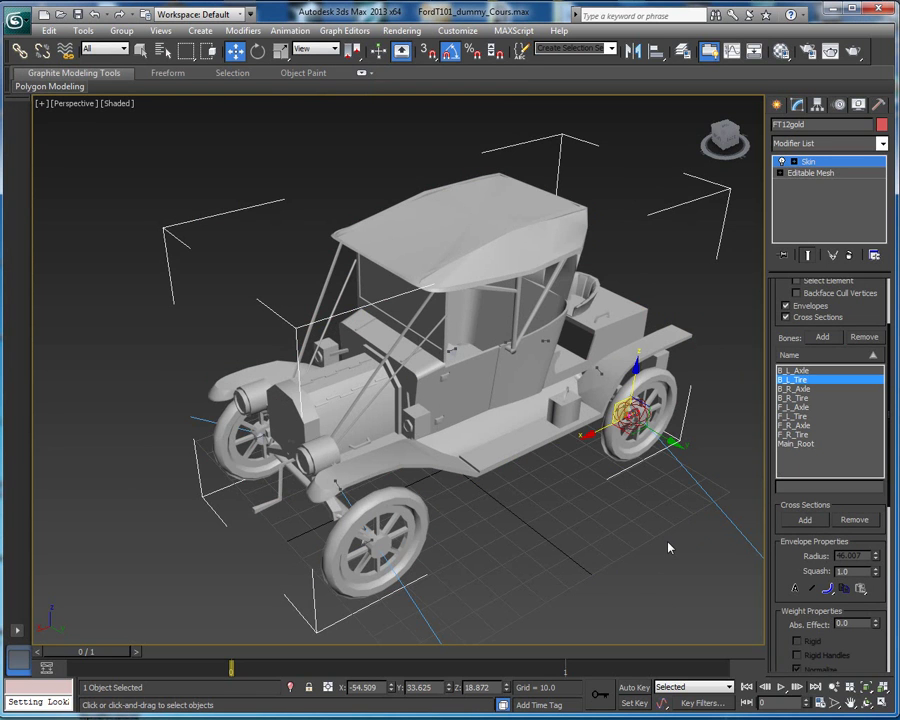
click(611, 446)
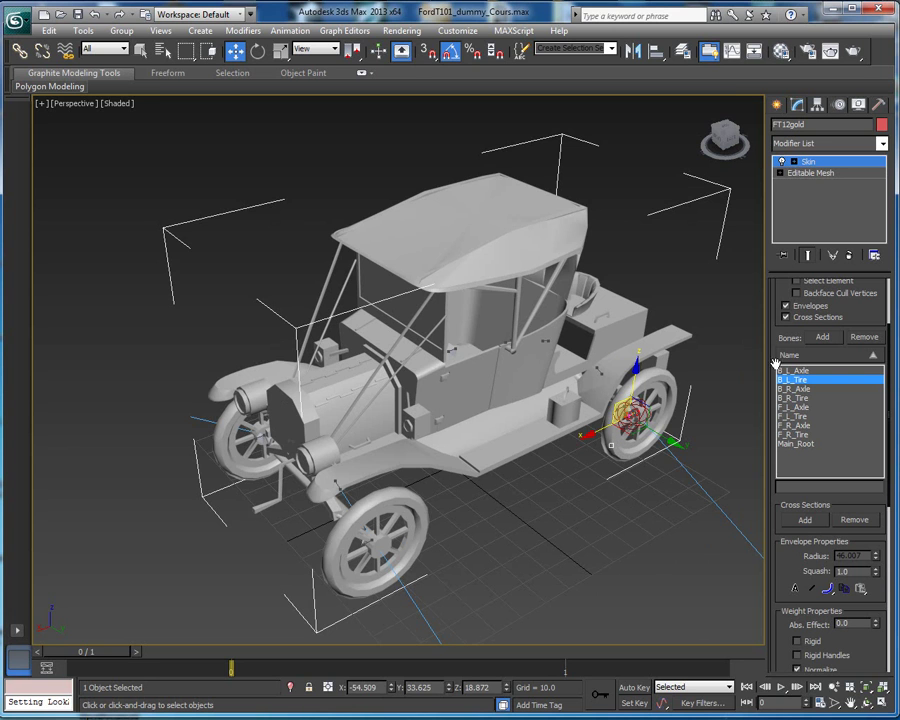
drag(783, 292, 787, 490)
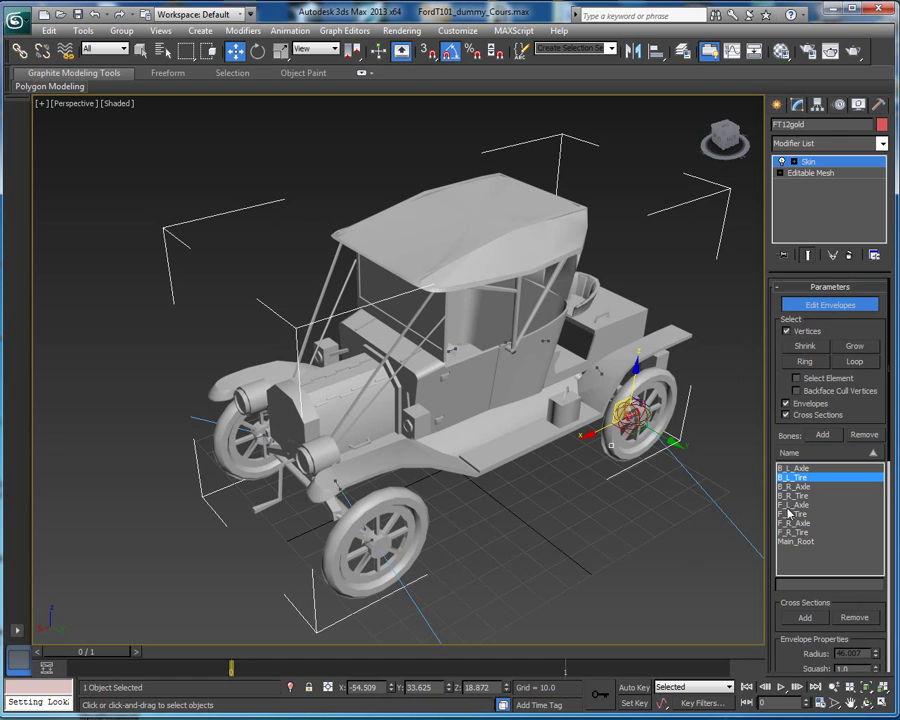
click(855, 346)
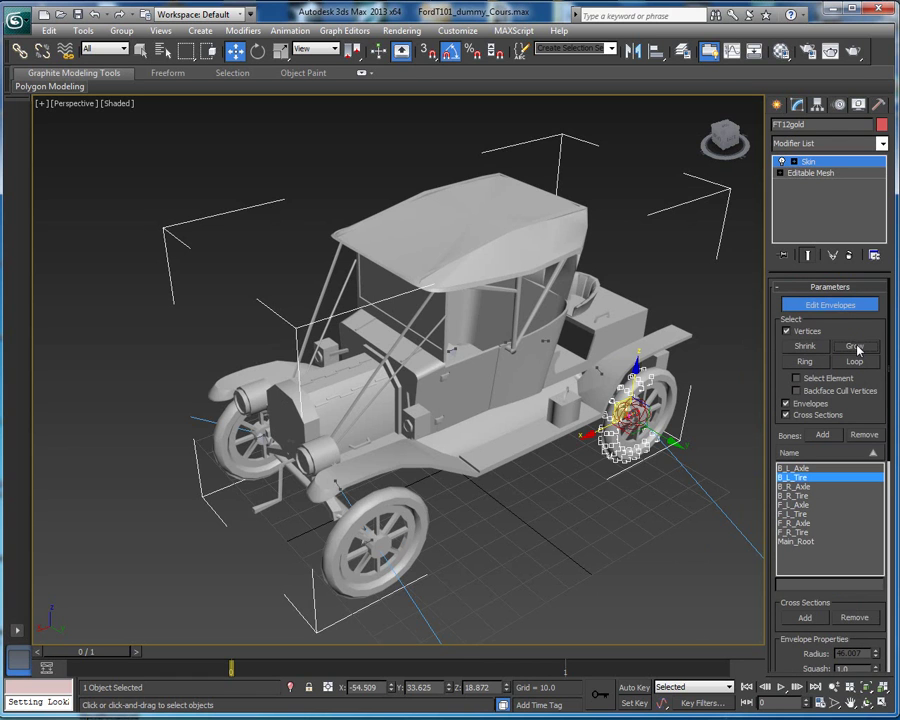
click(855, 346)
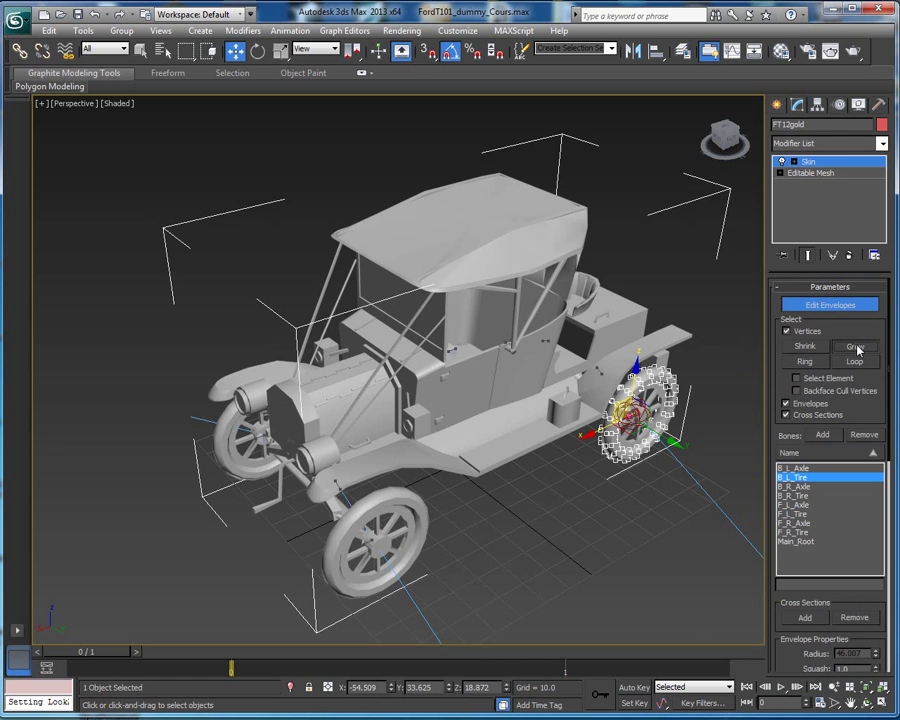
Extend the vertex selection to the rim, spokes and hub of the rear left wheel
middle_drag(618, 574, 561, 564)
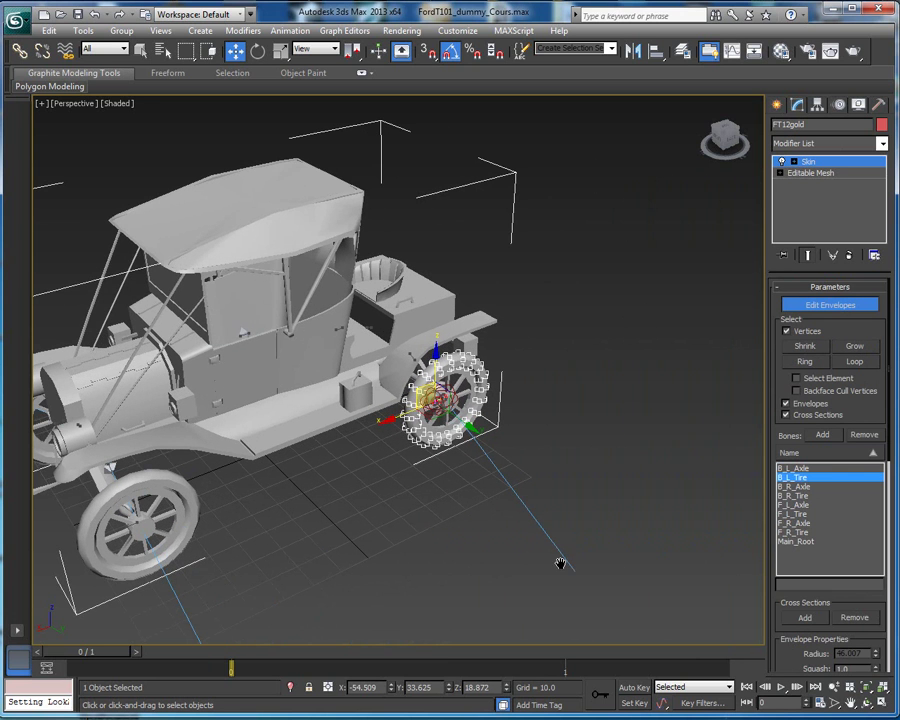
click(834, 687)
drag(542, 609, 474, 583)
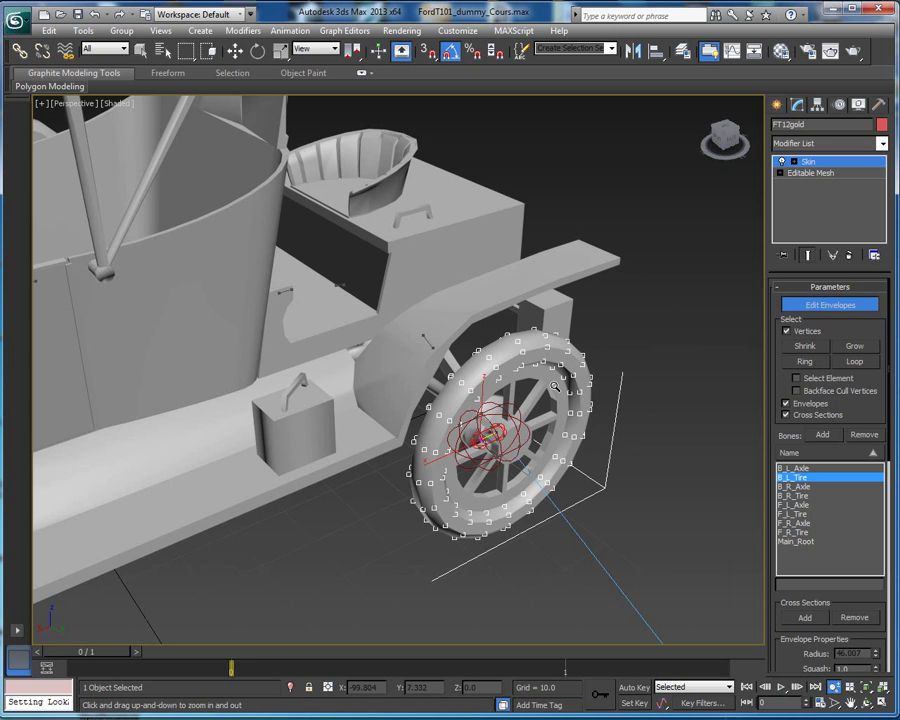
key(w)
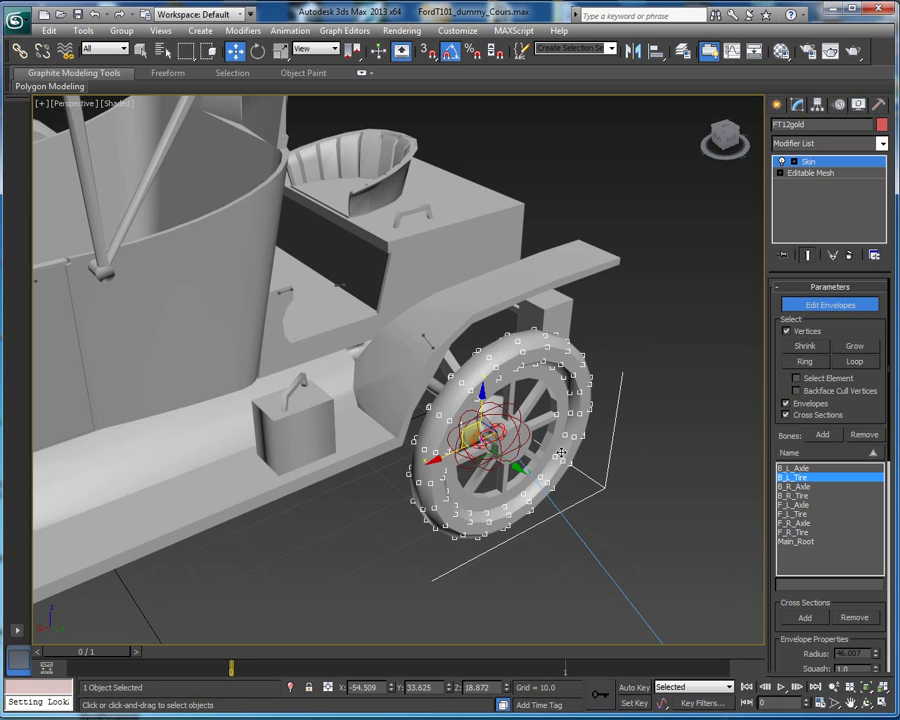
click(856, 346)
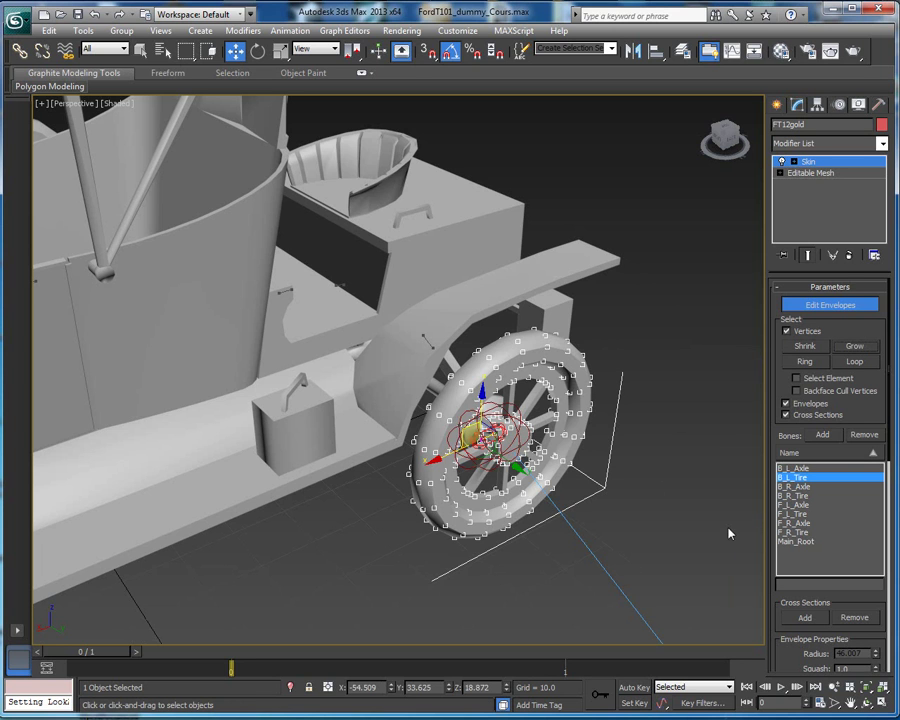
In the Skin Weight Table, select all listed rear left wheel vertices and set their B_L_Tire weight to 1
drag(788, 664, 790, 366)
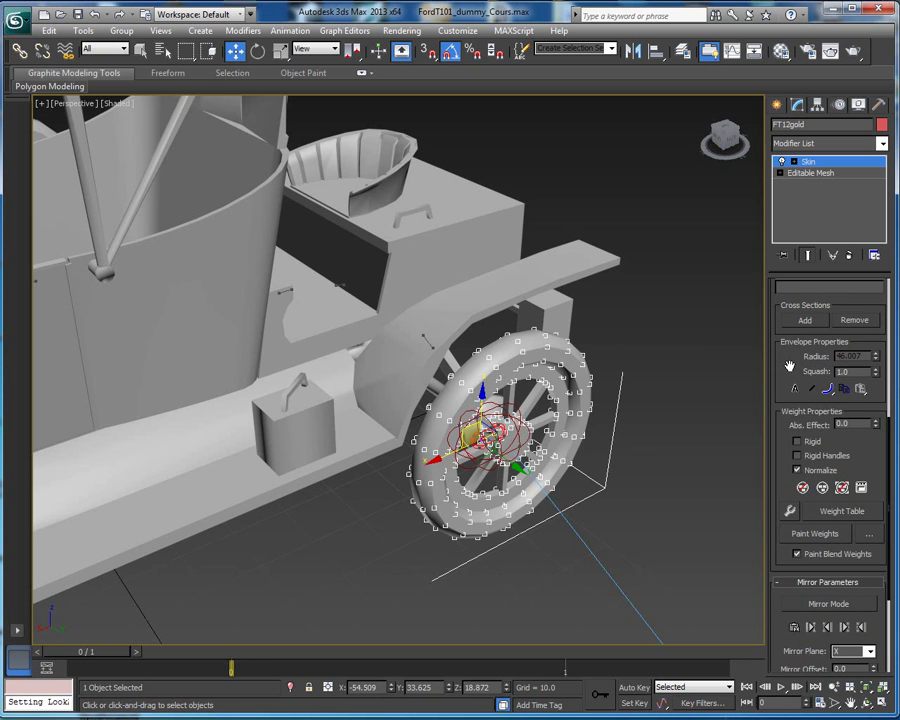
click(856, 514)
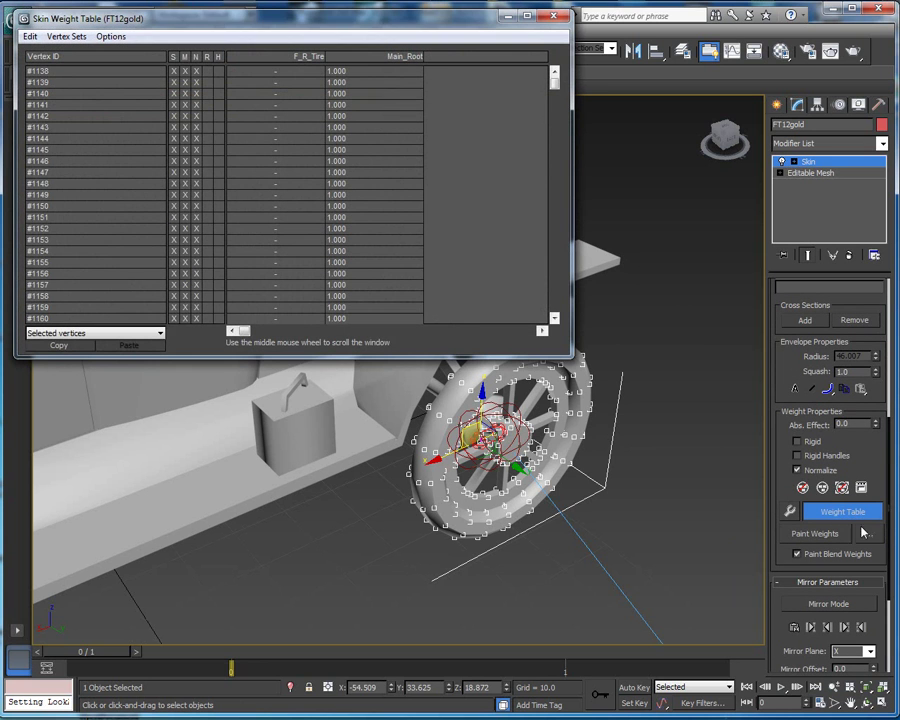
click(30, 36)
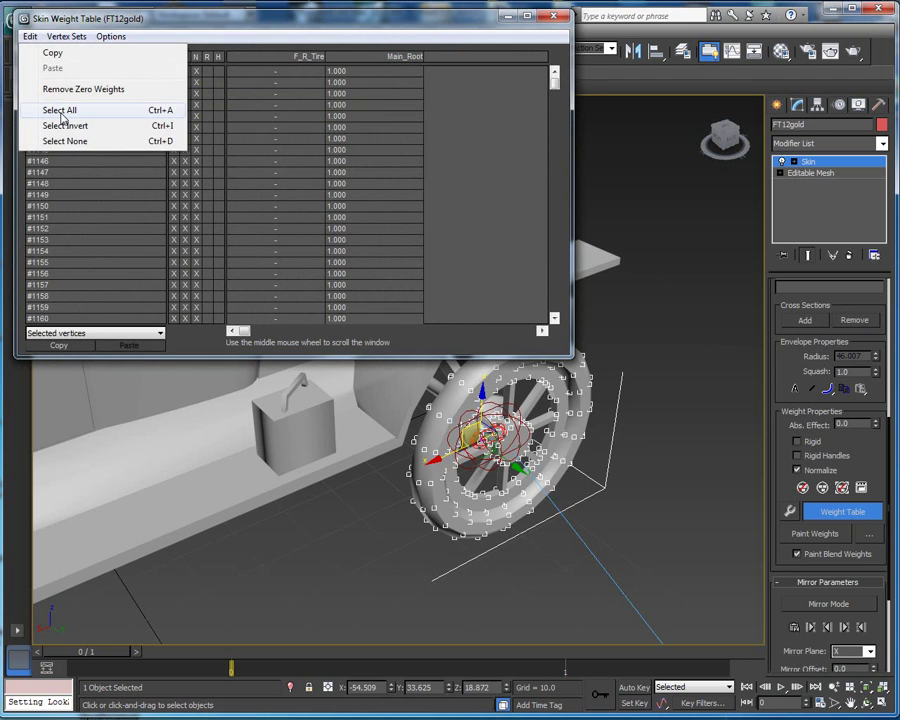
click(60, 110)
drag(241, 332, 247, 333)
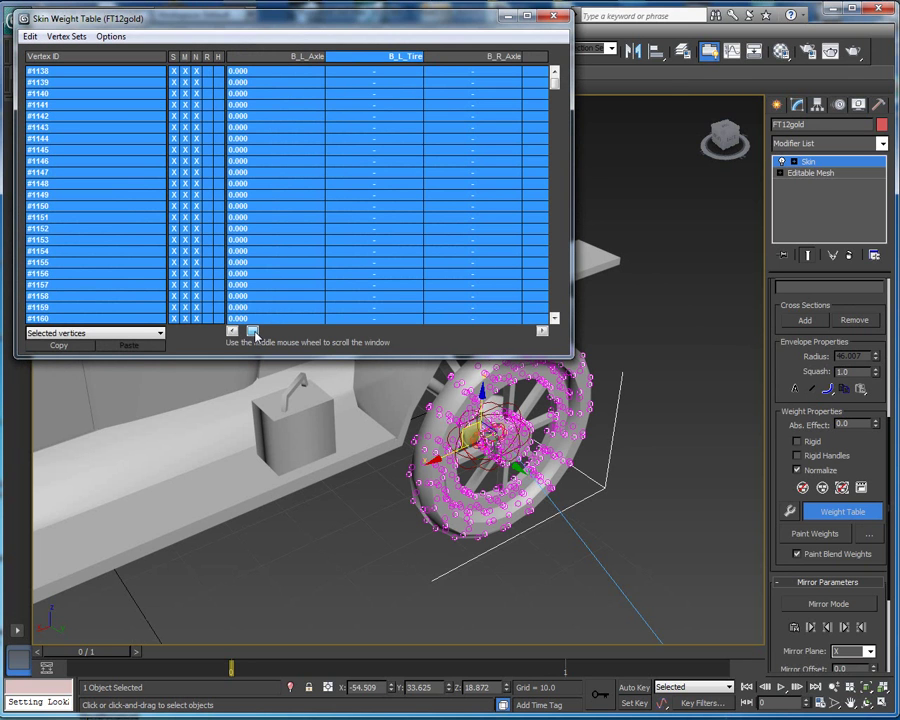
click(345, 72)
text(1)
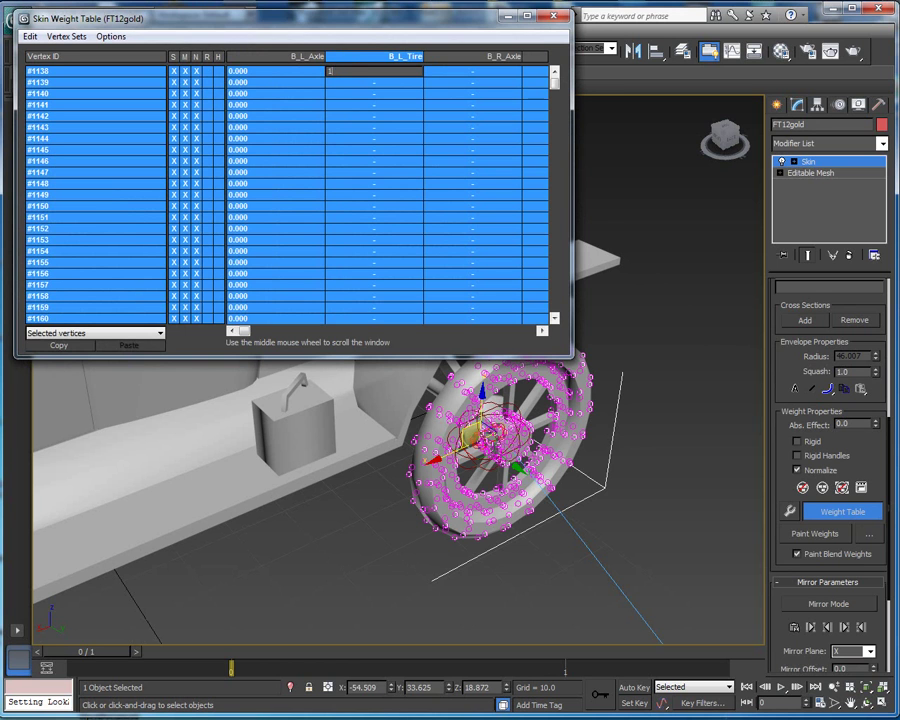
key(Return)
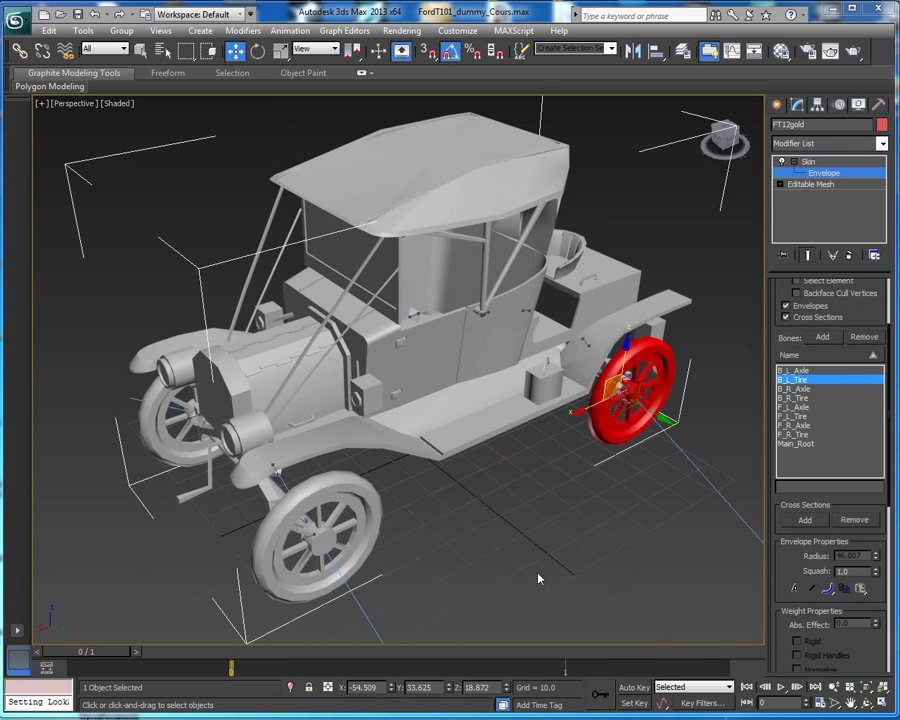
Check which vertices are weighted to the F_R_Tire, F_L_Tire and B_R_Tire bones
click(801, 434)
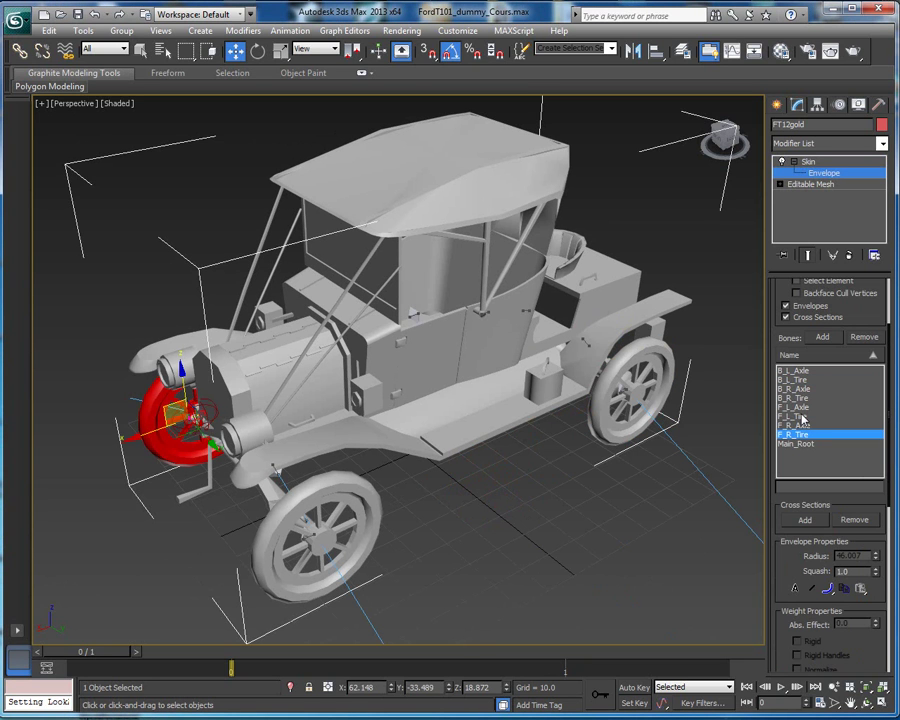
click(806, 416)
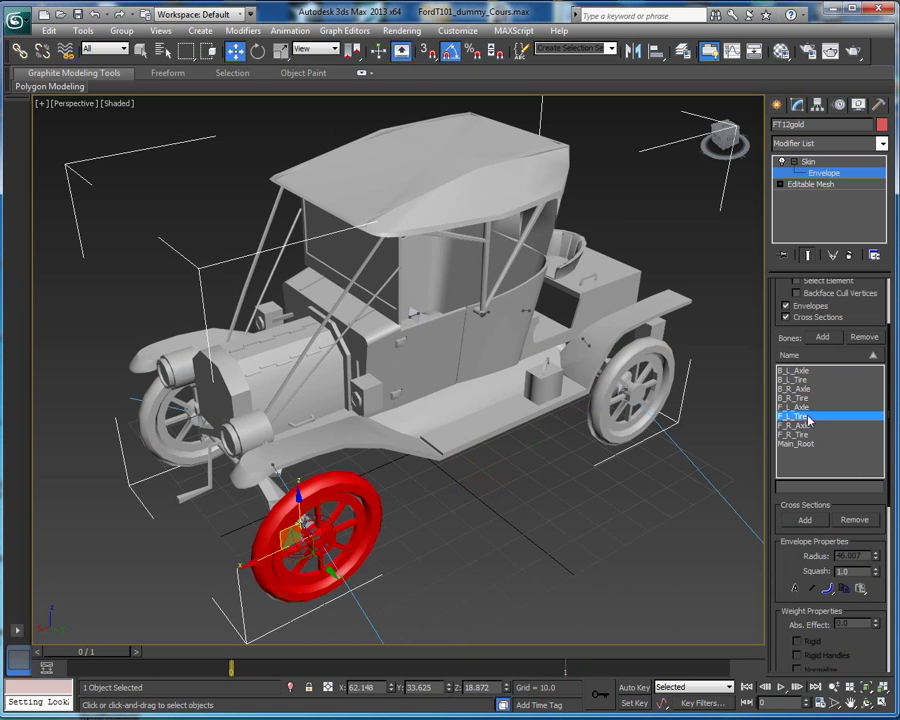
click(800, 398)
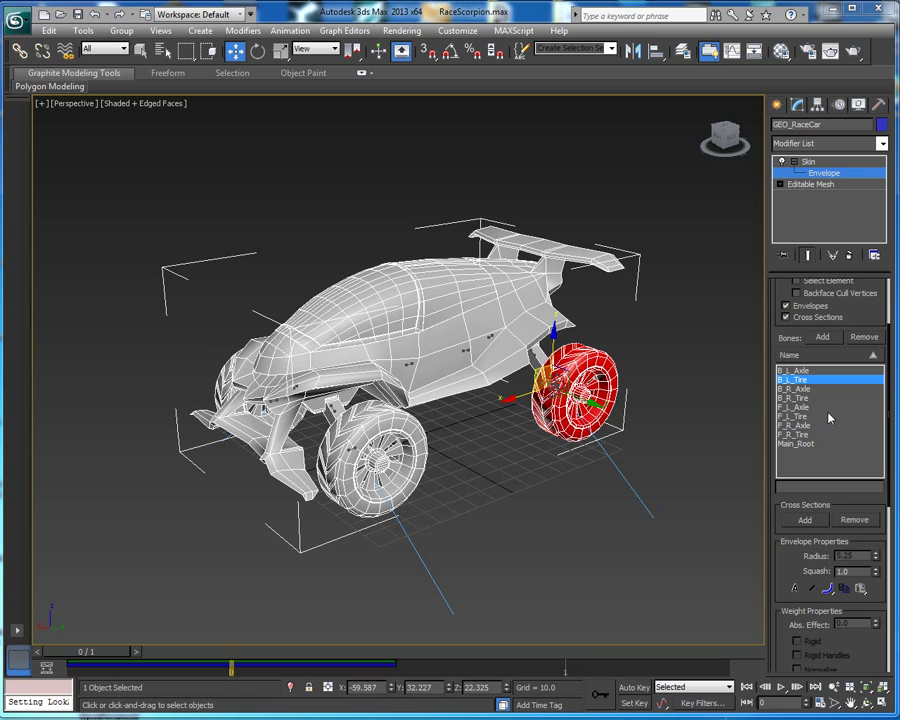
Examine the skin weights of the rear axle and tire bones on the race car in RaceScorpion.max
click(794, 371)
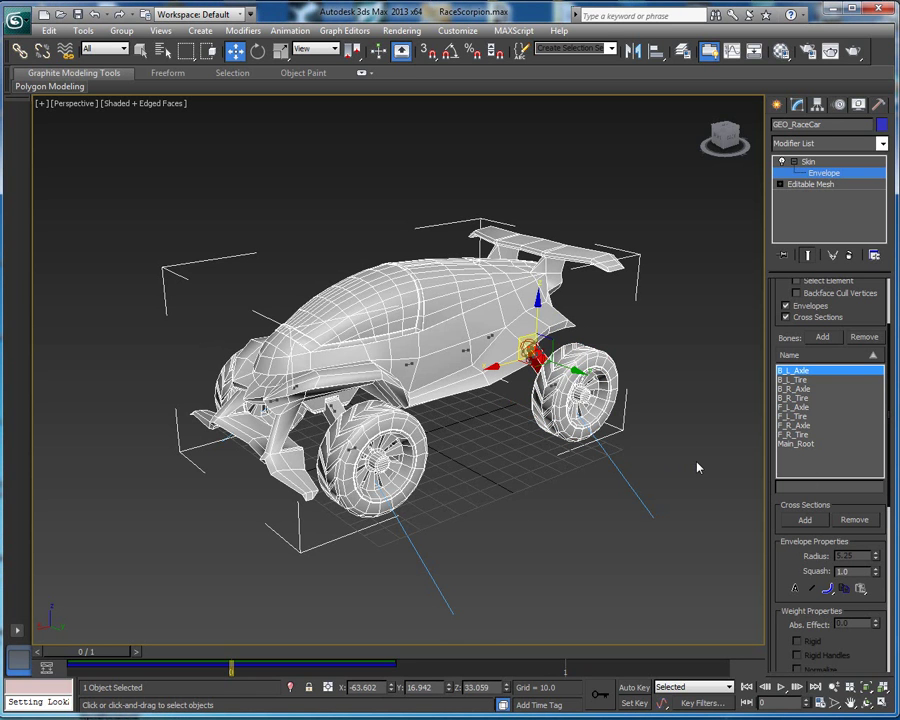
mouse_move(695, 464)
middle_down()
mouse_move(683, 468)
mouse_move(689, 472)
middle_up()
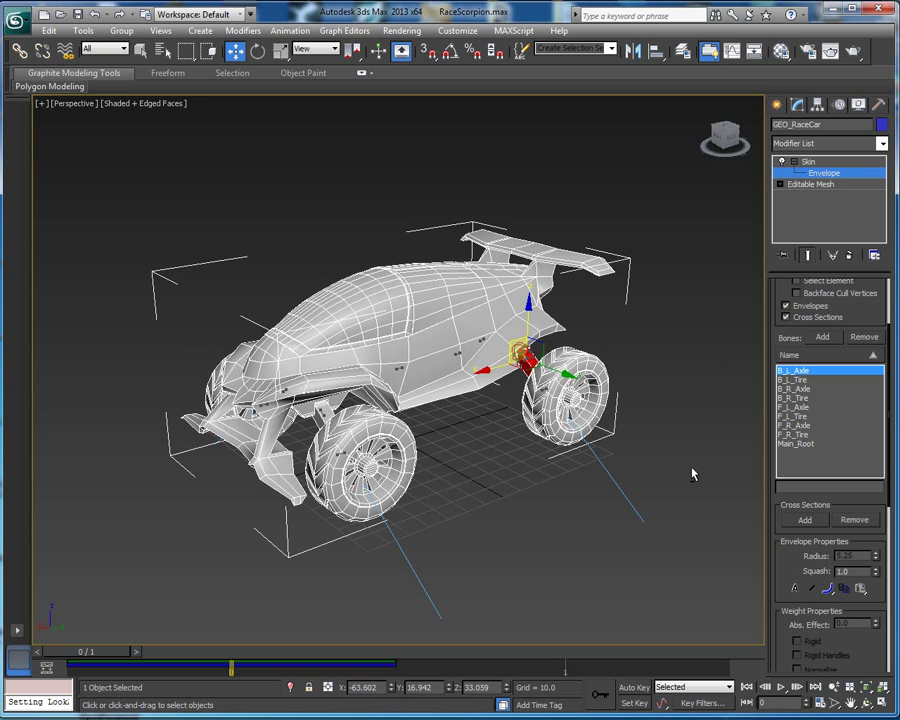
middle_drag(510, 472, 507, 477)
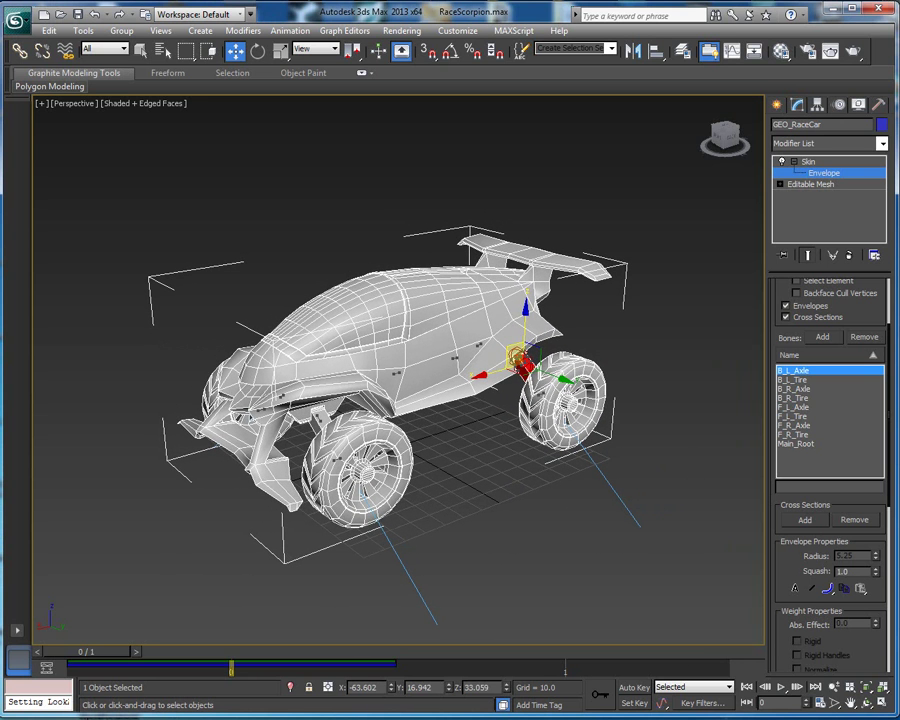
alt+middle_drag(740, 545, 619, 560)
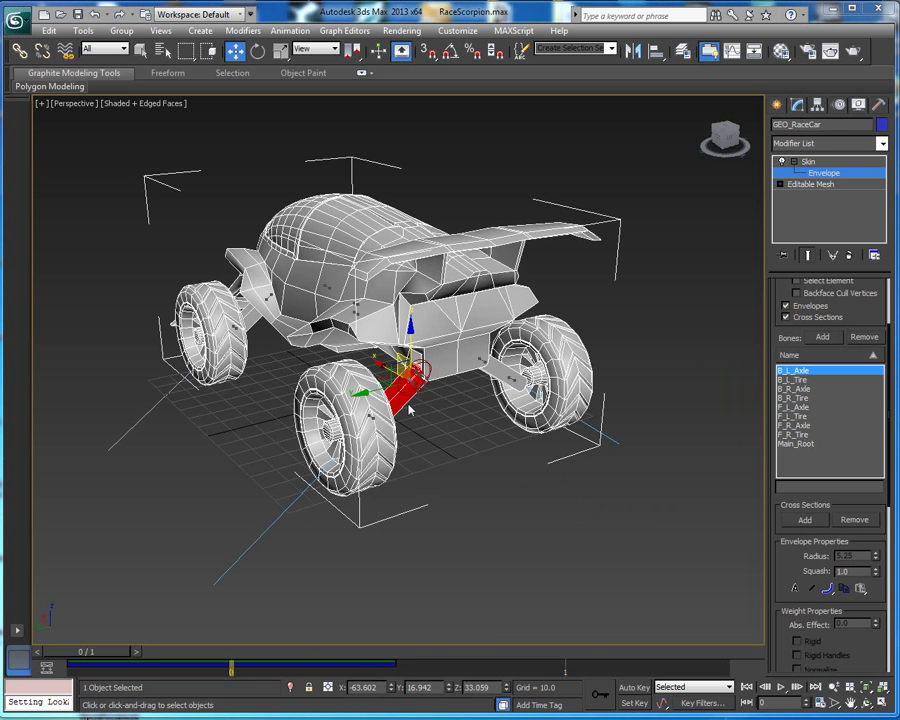
click(799, 381)
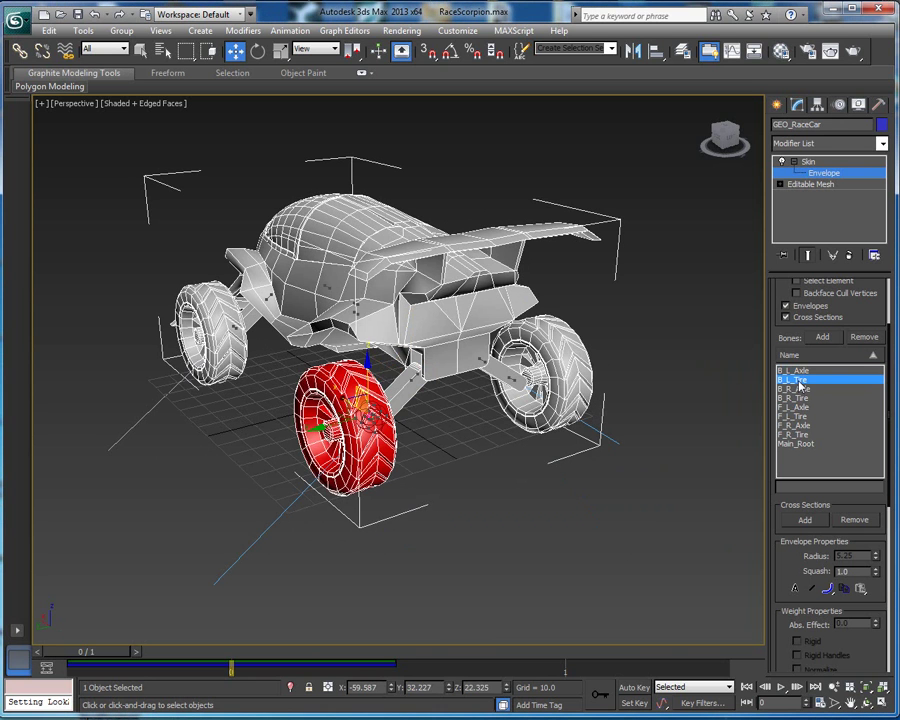
click(795, 389)
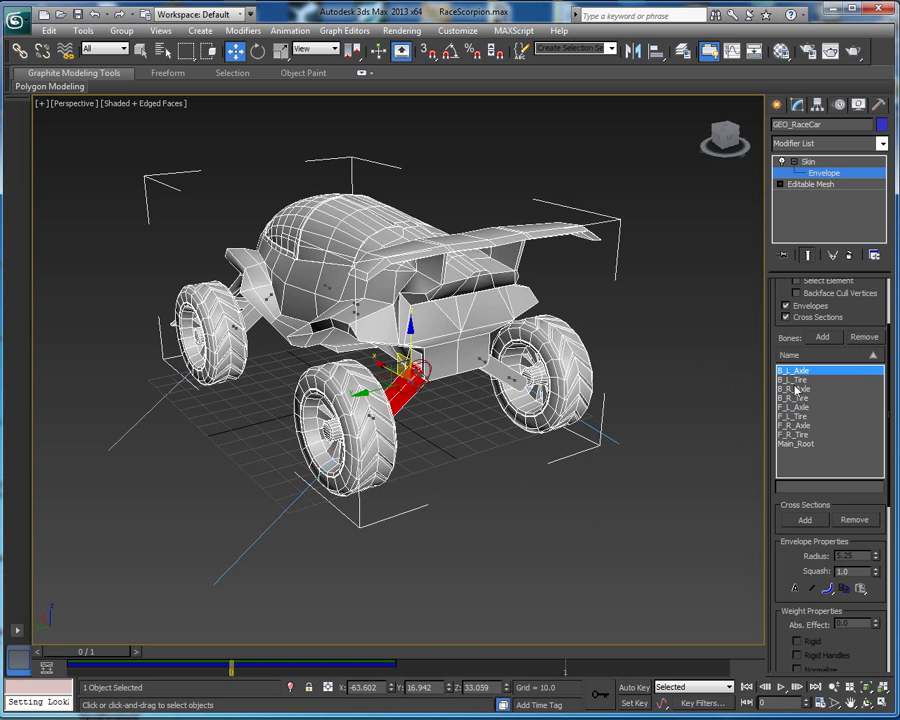
click(794, 398)
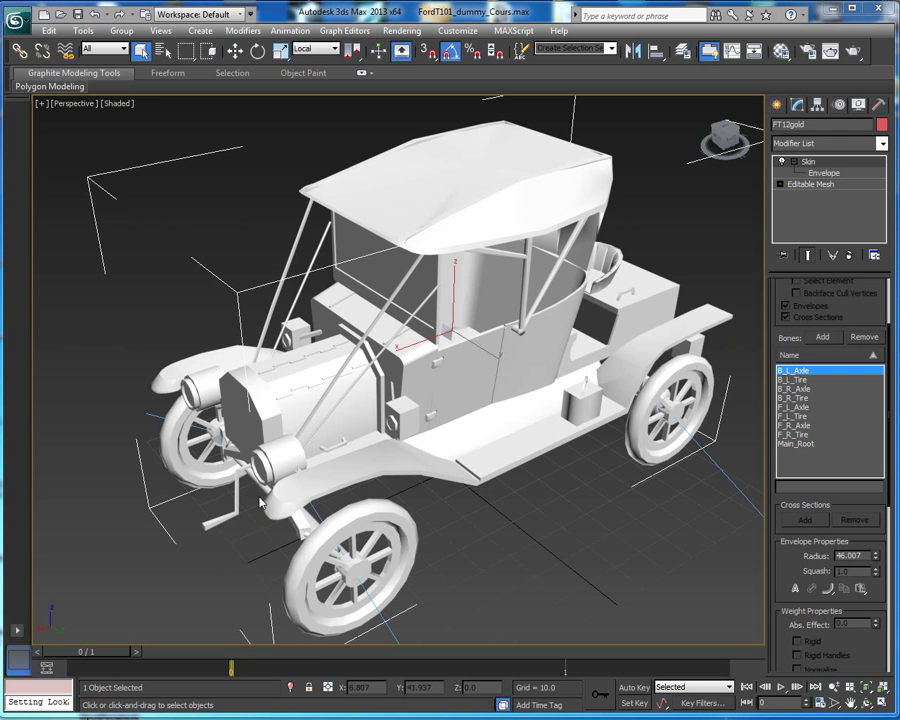
Start exporting the Ford T scene and choose D:\UDK\UDK-2012-03\FichierFBX as the destination folder
click(14, 25)
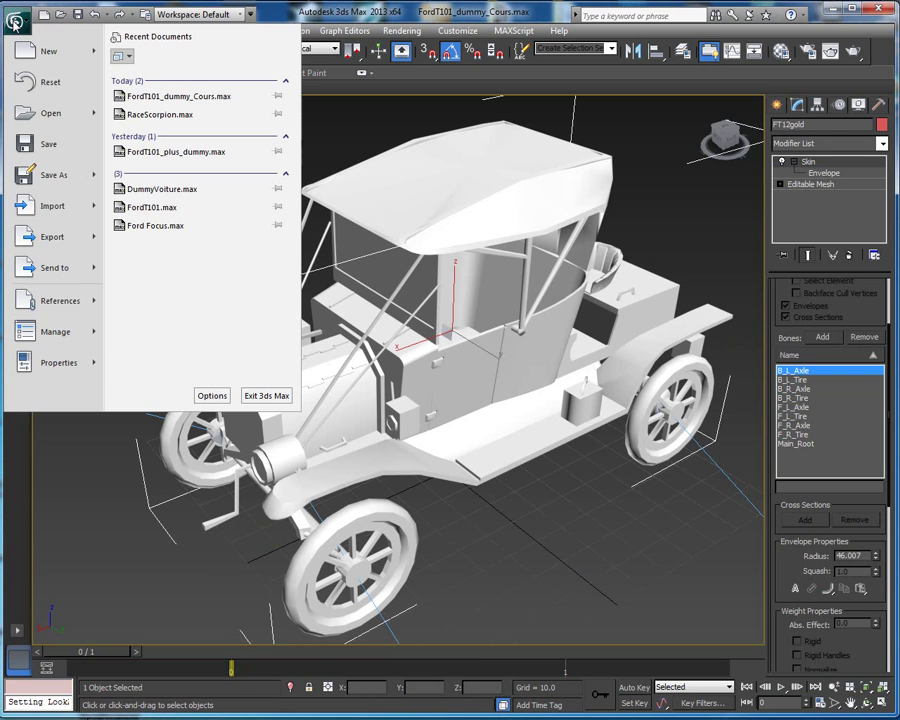
mouse_move(61, 238)
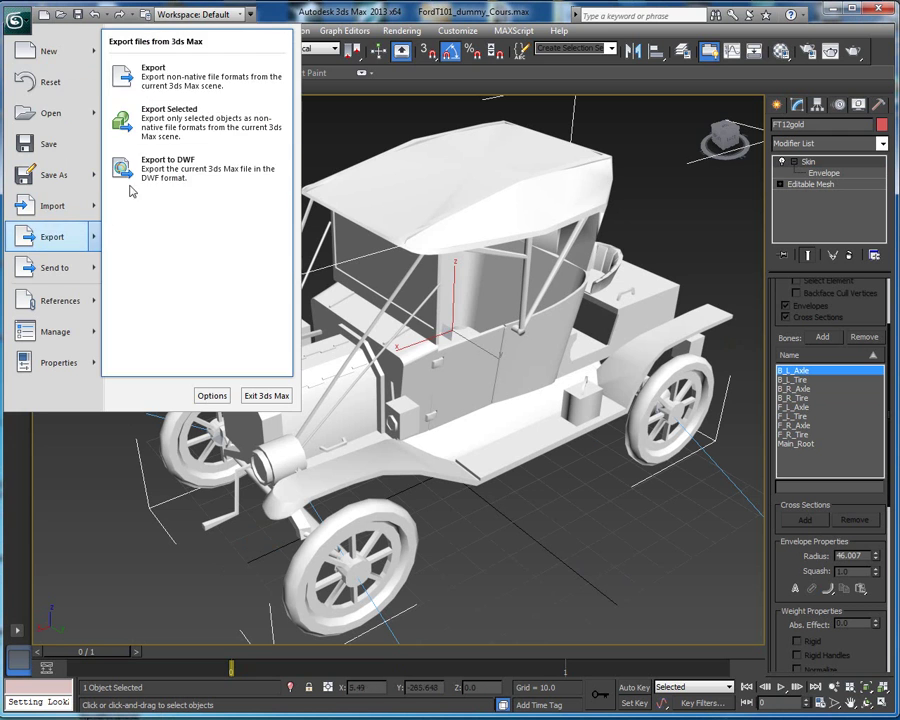
click(142, 73)
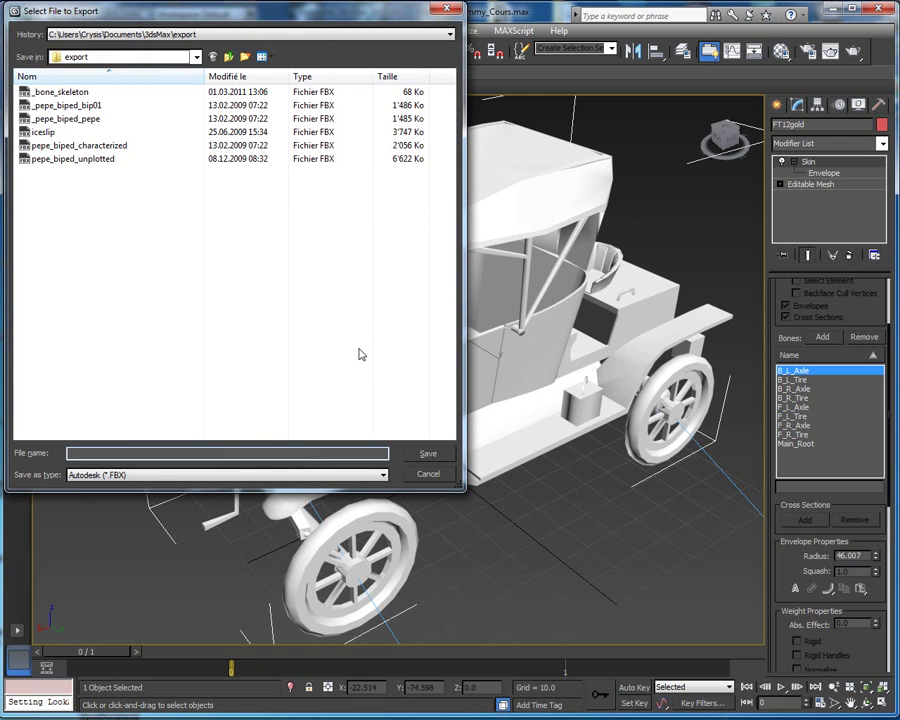
click(450, 34)
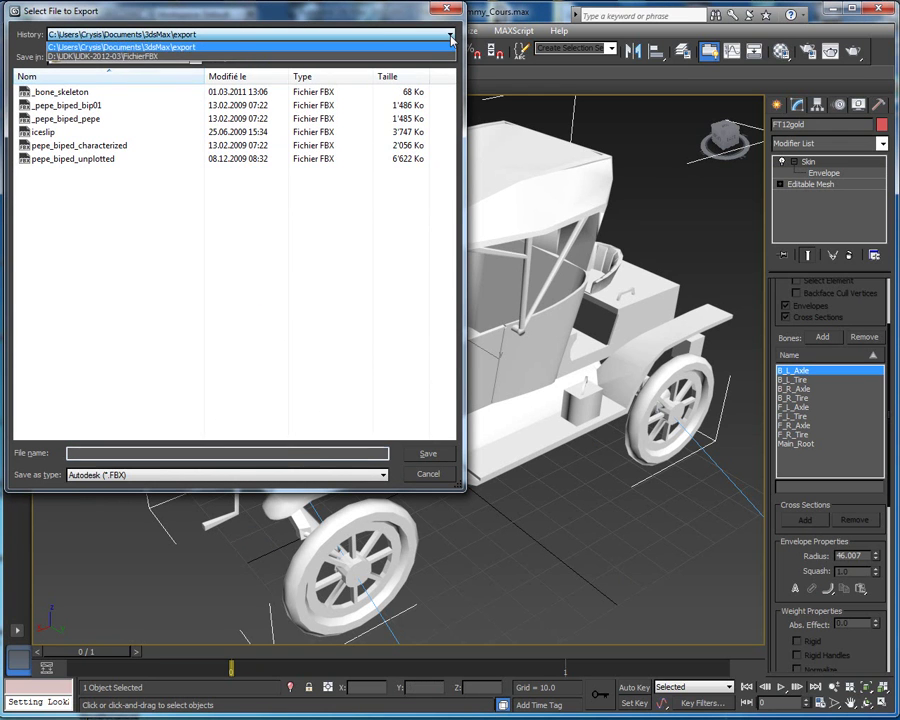
click(110, 55)
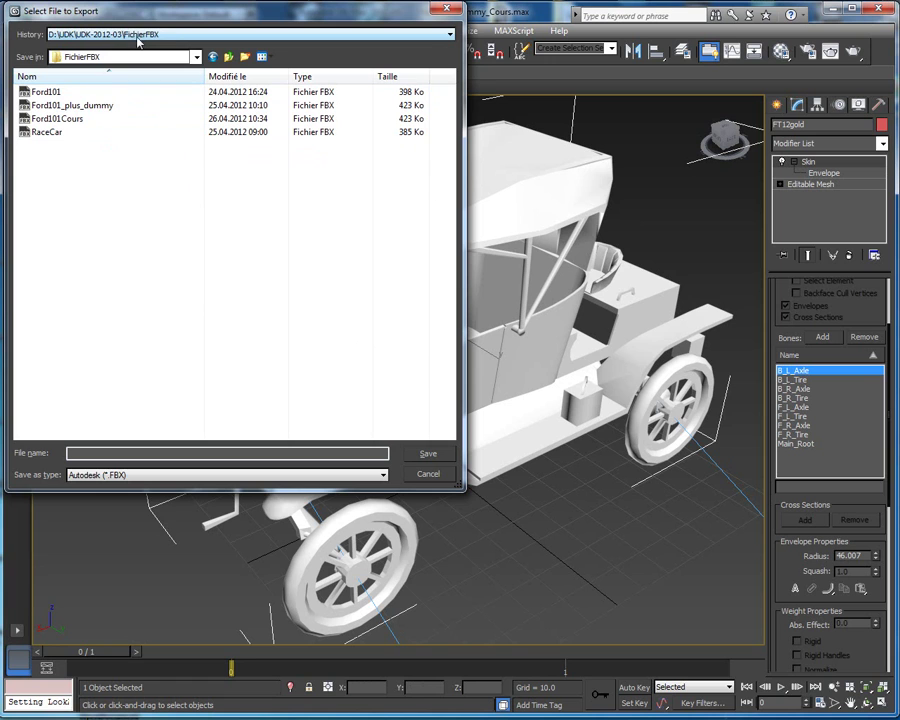
Name the export file FordTutorial and save it in the Autodesk FBX format
click(70, 453)
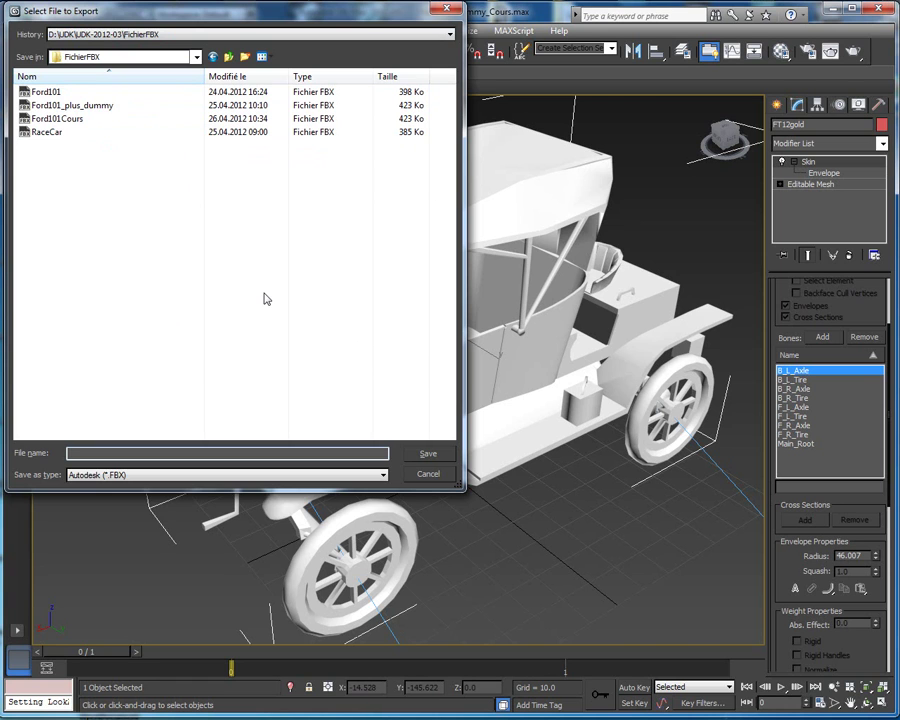
text(Ford)
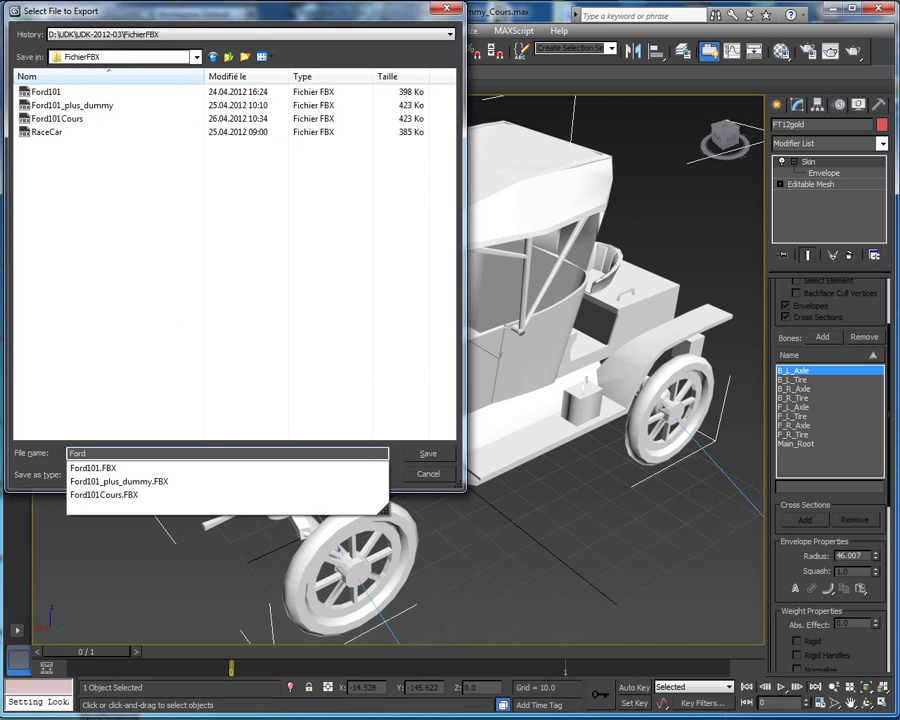
text(Tuto)
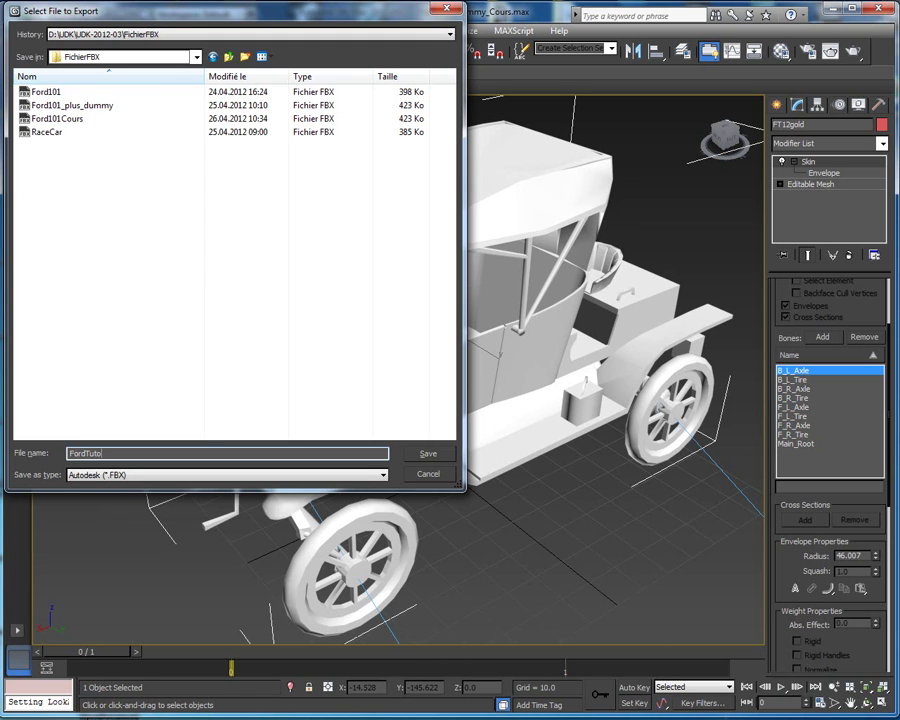
text(rial)
click(436, 457)
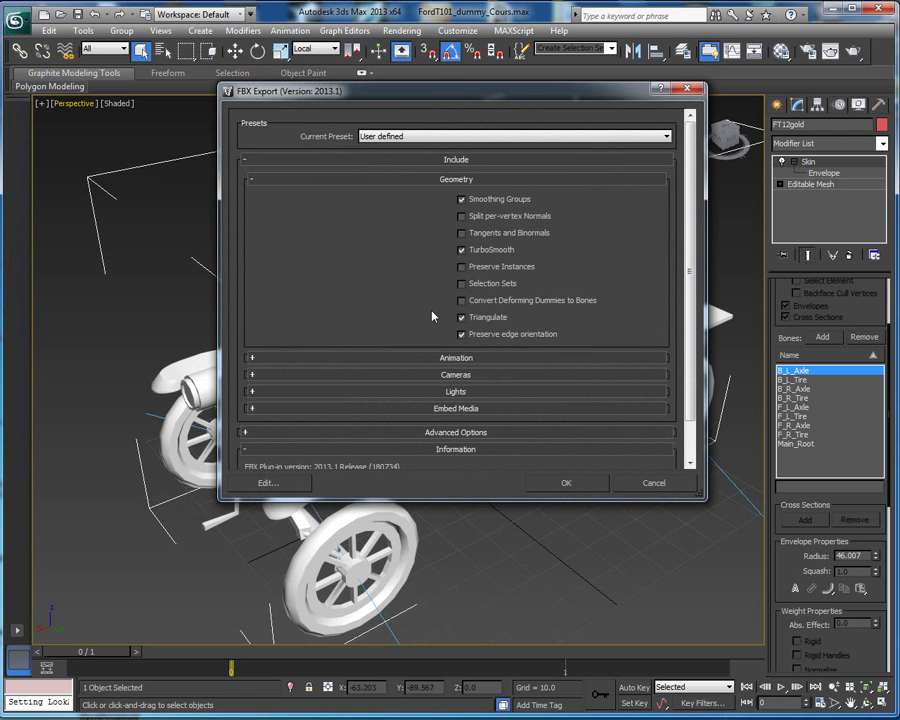
Review the Animation and Embed Media export options, and complete the FBX export with both left off
click(251, 360)
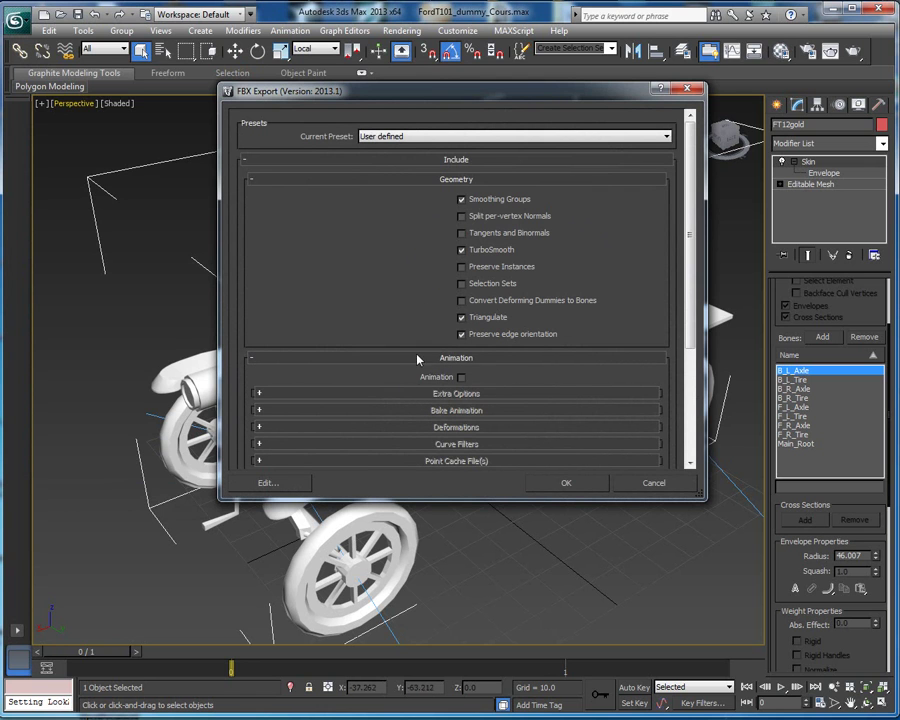
click(253, 360)
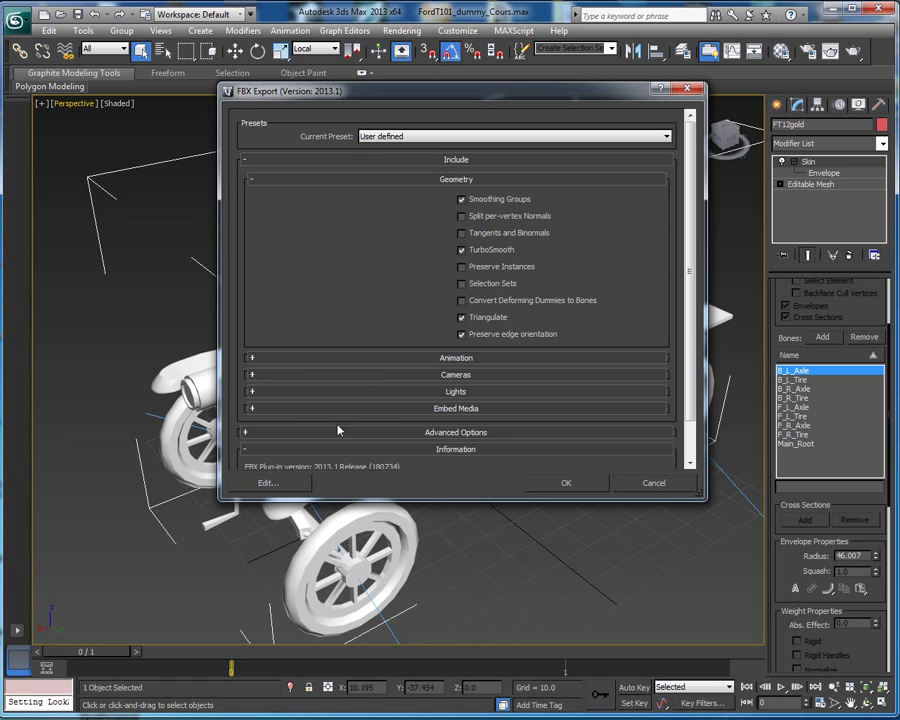
click(253, 409)
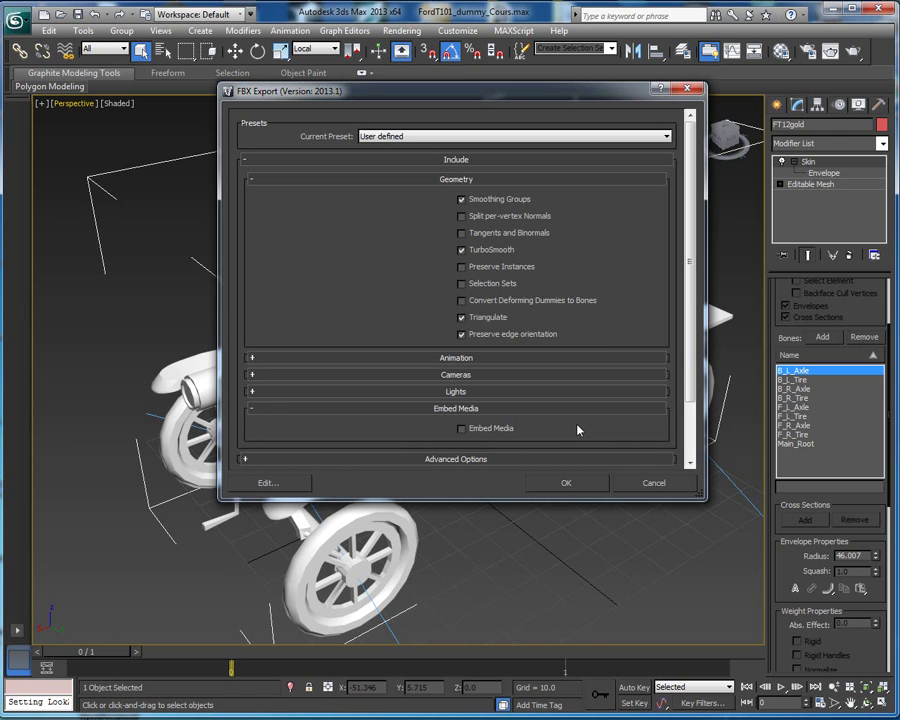
click(582, 486)
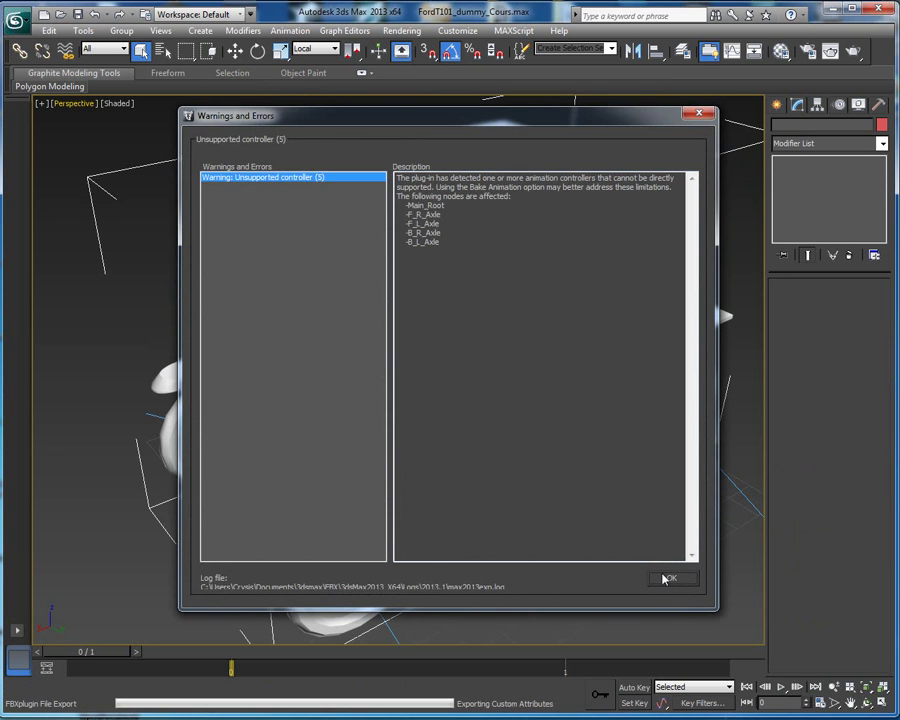
click(668, 580)
click(513, 545)
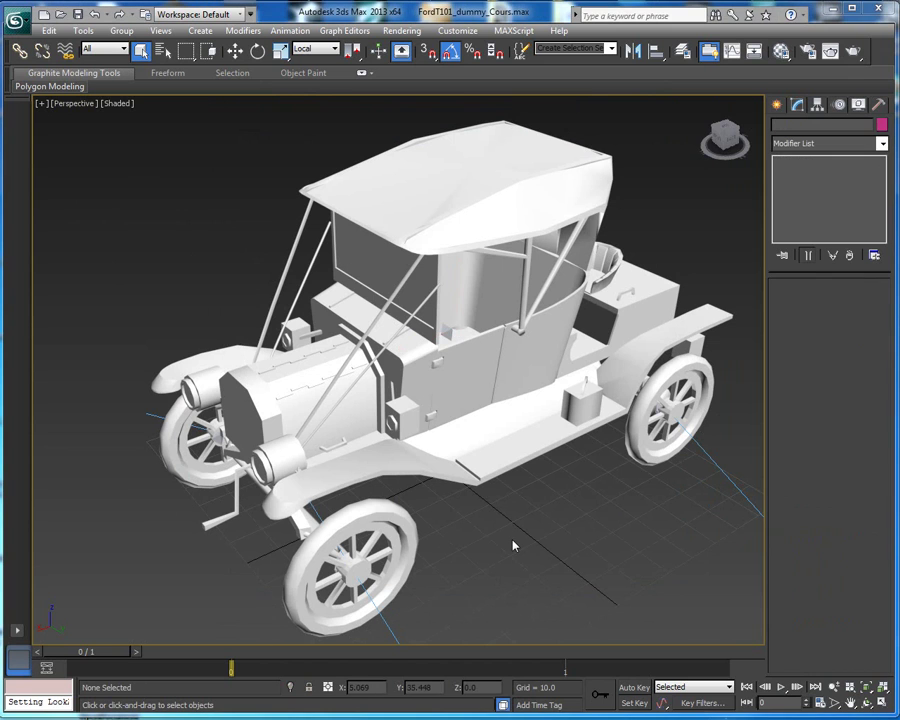